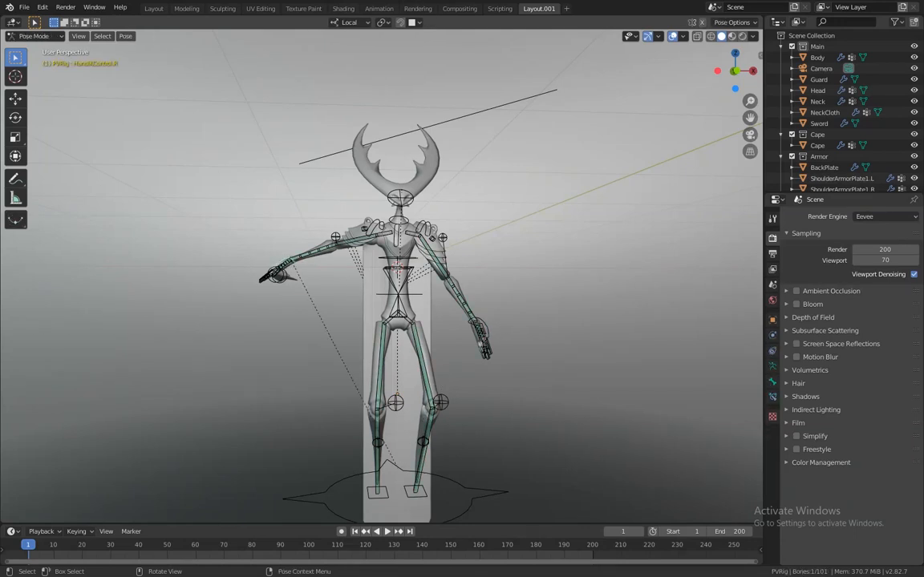
# Freely rotate the horned knight's head control to tilt the head
pyautogui.press('Return')
pyautogui.click(398, 197)
pyautogui.press('r')
pyautogui.press('r')
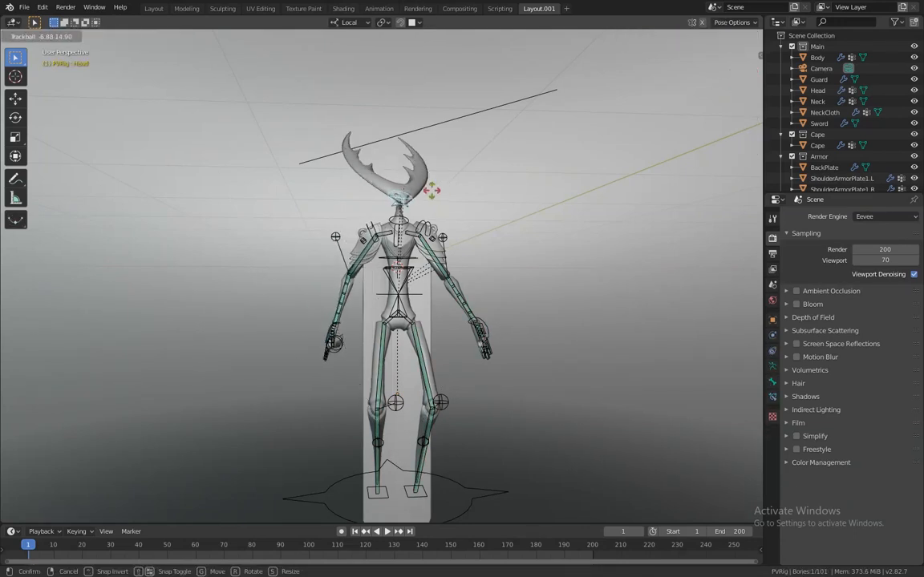
pyautogui.press('Return')
# Move the cape control bone so the cape swings back away from the legs
pyautogui.moveTo(345, 361); pyautogui.dragTo(373, 433, button='middle')
pyautogui.click(374, 432)
pyautogui.press('g')
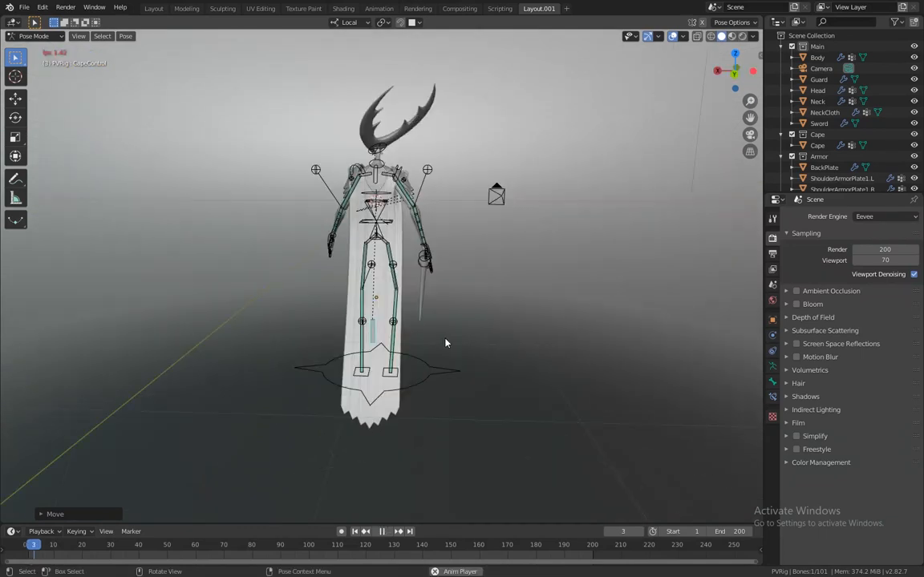
# Move the left leg IK control outward to widen the knight's stance
pyautogui.moveTo(400, 304); pyautogui.dragTo(314, 340, button='middle')
pyautogui.moveTo(477, 348); pyautogui.dragTo(472, 373, button='middle')
pyautogui.press('g')
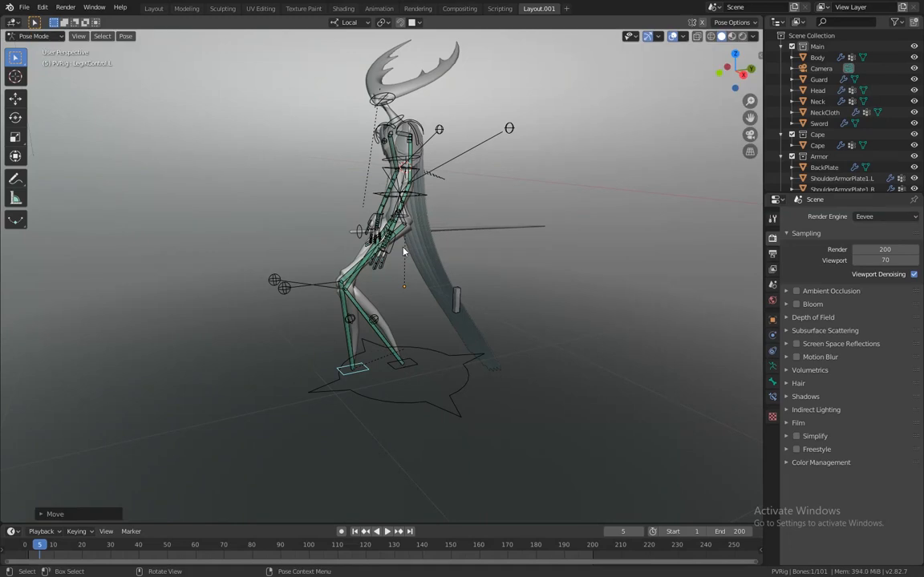
# Preview the posed knight in Material Preview shading and view it from the front
pyautogui.moveTo(577, 265); pyautogui.dragTo(462, 274, button='middle')
pyautogui.click(672, 36)
pyautogui.click(752, 36)
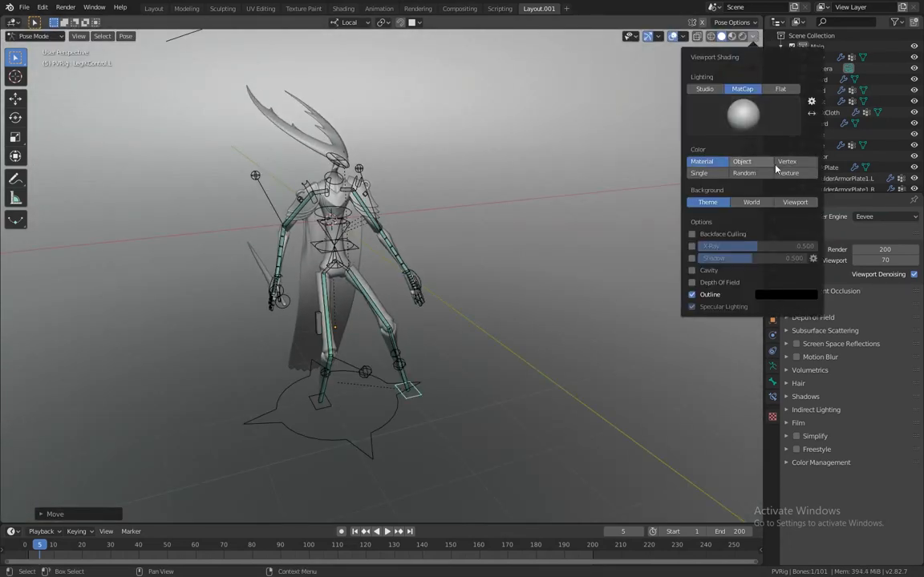
pyautogui.click(741, 36)
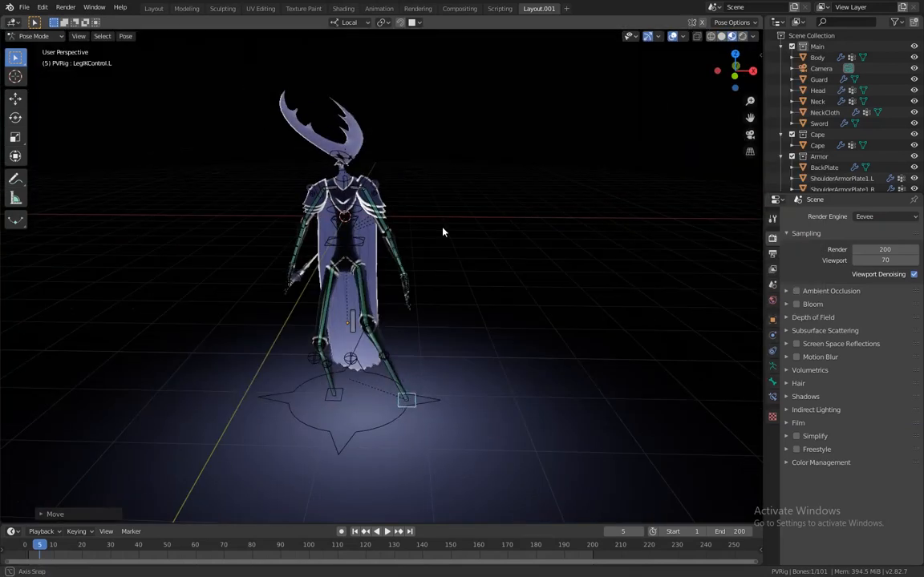
pyautogui.moveTo(538, 143); pyautogui.dragTo(454, 169, button='middle')
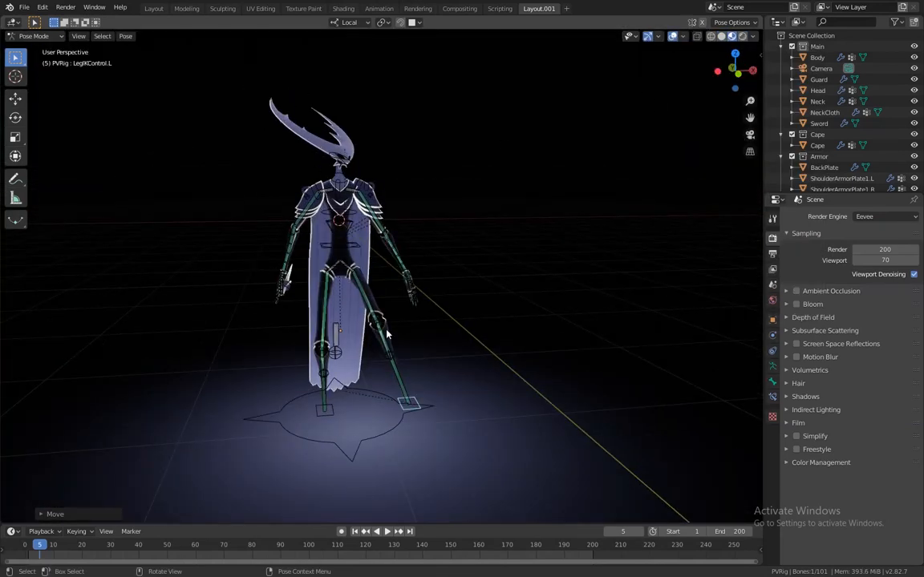
# Return the viewport to Solid shading, and show the sidebar with its Transform section collapsed
pyautogui.click(720, 36)
pyautogui.press('n')
pyautogui.moveTo(540, 227); pyautogui.dragTo(563, 156, button='middle')
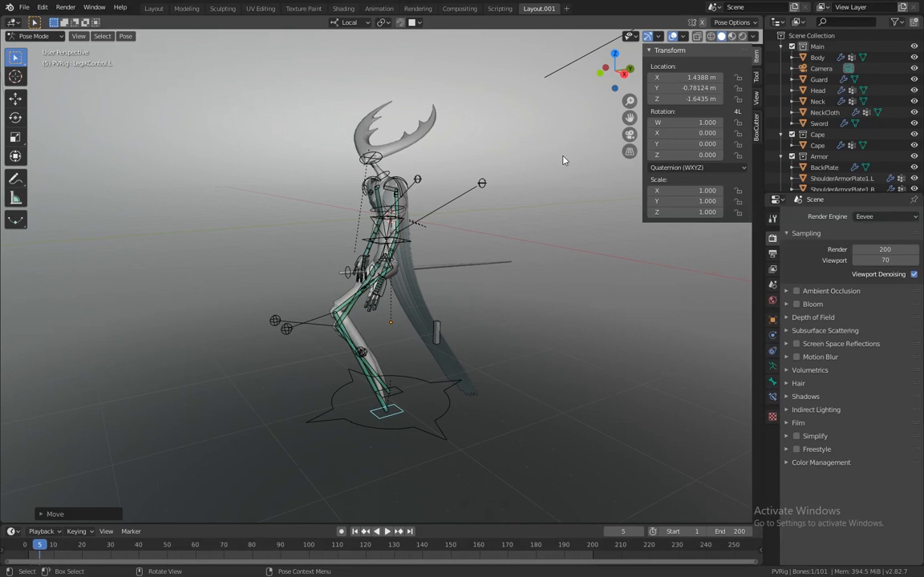
pyautogui.click(670, 50)
# Move one of the knight's knee target controls sideways
pyautogui.moveTo(398, 392); pyautogui.dragTo(362, 195, button='middle')
pyautogui.click(371, 352)
pyautogui.press('g')
pyautogui.click(401, 354)
# Inspect the shoulder and back plate bones up close, and preview the whole knight with shaded materials
pyautogui.scroll(5, 353, 286)
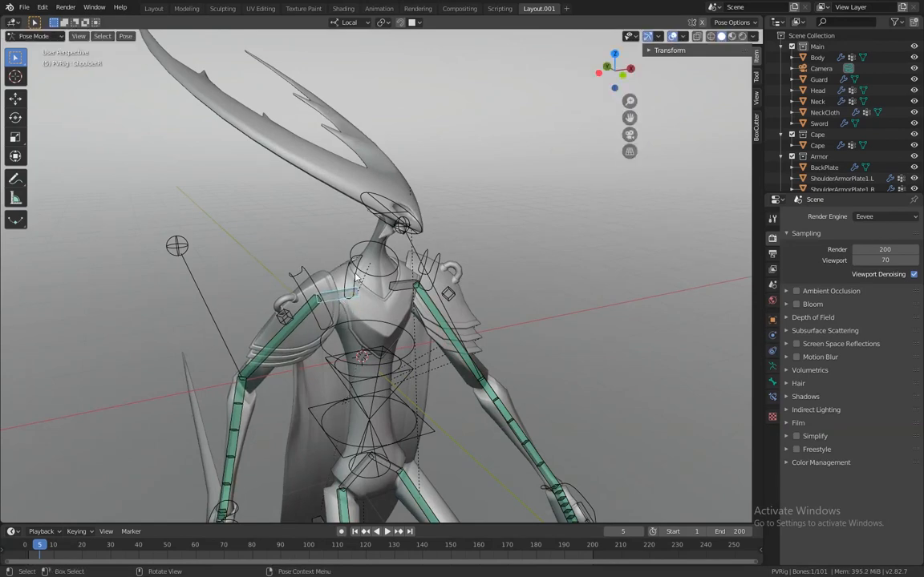
pyautogui.press('Escape')
pyautogui.moveTo(420, 346); pyautogui.dragTo(409, 343, button='middle')
pyautogui.press('Escape')
pyautogui.moveTo(487, 303); pyautogui.dragTo(523, 171, button='middle')
pyautogui.scroll(-5, 497, 209)
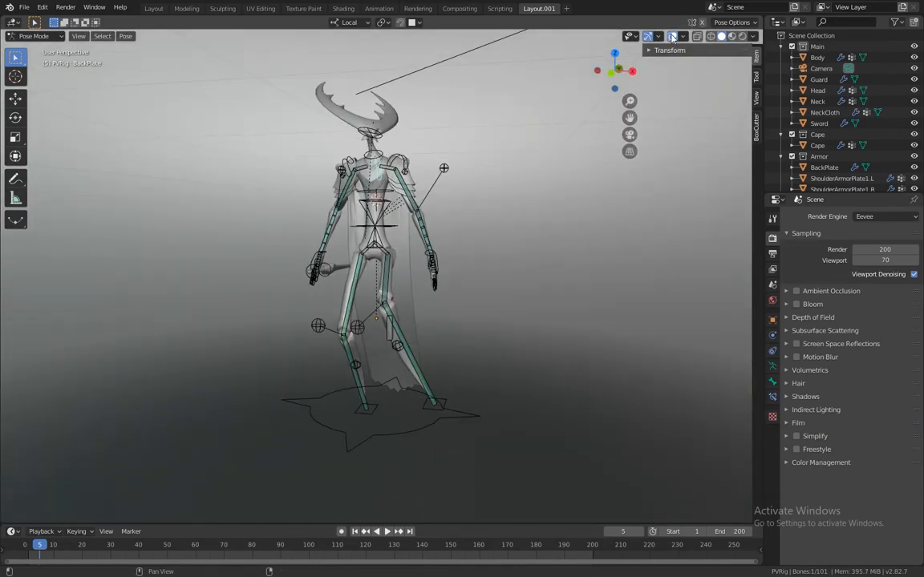
pyautogui.click(741, 36)
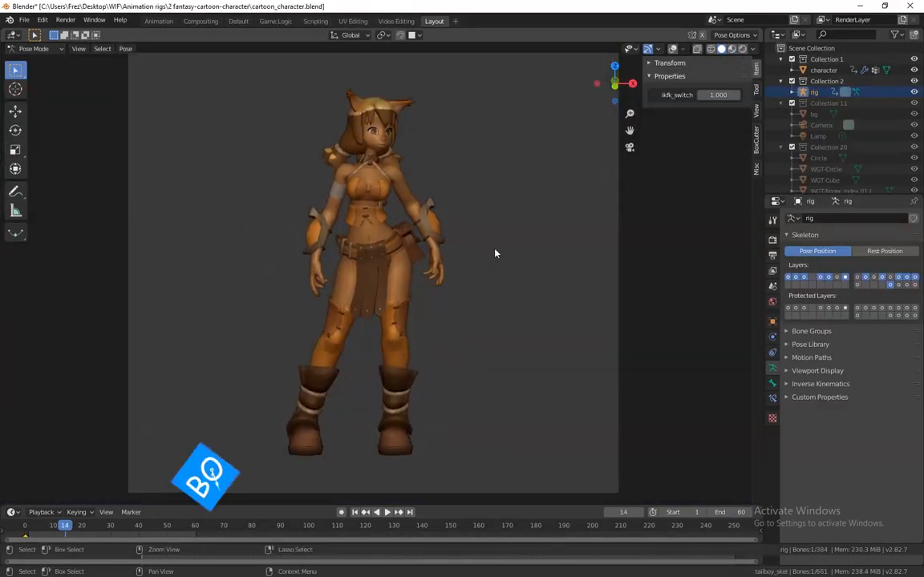
# Show the viewport overlays and make the hidden bone layers of the fantasy cartoon character's rig visible
pyautogui.click(672, 49)
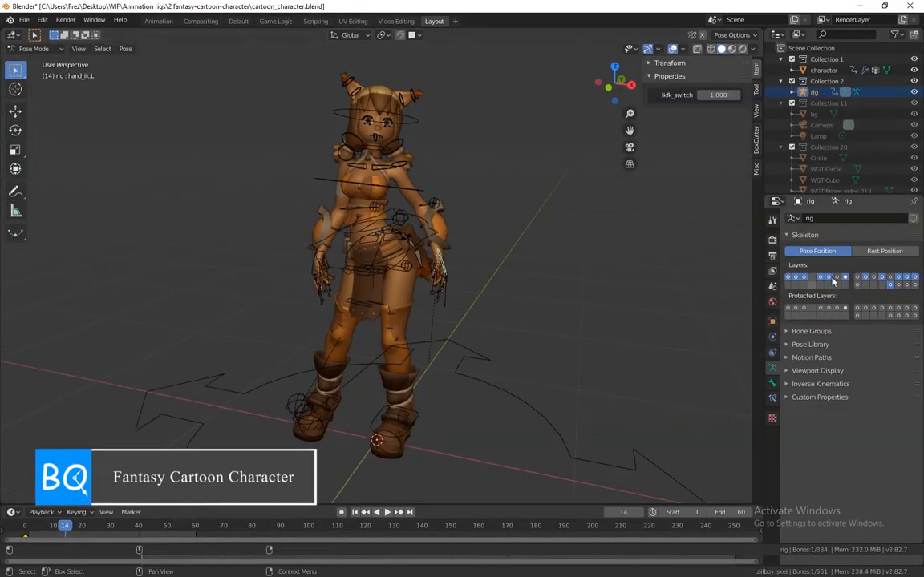
pyautogui.keyDown('shift'); pyautogui.click(873, 278); pyautogui.keyUp('shift')
pyautogui.keyDown('shift'); pyautogui.click(890, 278); pyautogui.keyUp('shift')
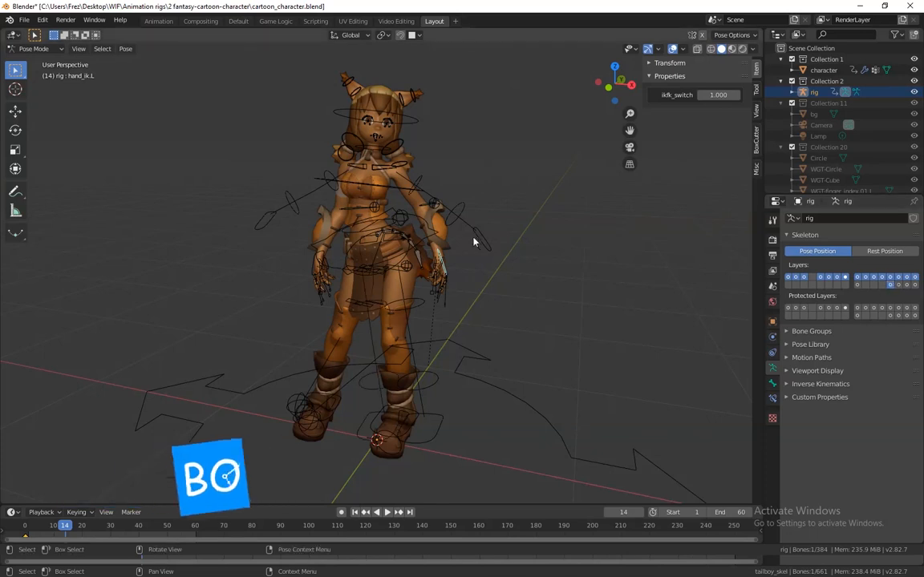
# Reset the pose by clearing the rotation and location of all bones, and deselect them
pyautogui.click(460, 256)
pyautogui.press('a')
pyautogui.hotkey('alt', 'r')
pyautogui.hotkey('alt', 'g')
pyautogui.keyDown('alt'); pyautogui.moveTo(485, 291); pyautogui.dragTo(494, 295); pyautogui.keyUp('alt')
pyautogui.hotkey('alt', 'a')
pyautogui.keyDown('alt'); pyautogui.moveTo(468, 245); pyautogui.dragTo(483, 231); pyautogui.keyUp('alt')
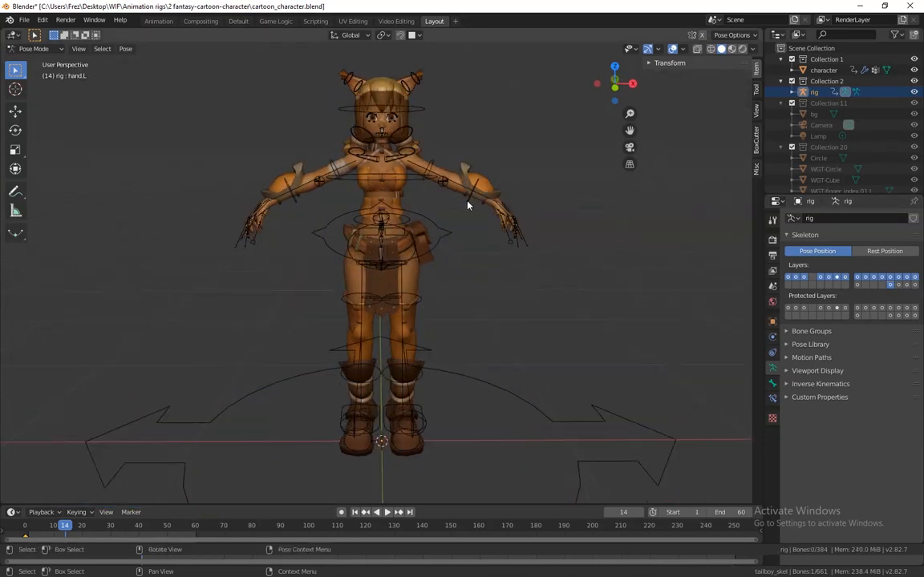
# Try rotating the cartoon character's head control and freely rotating the torso control
pyautogui.click(423, 112)
pyautogui.press('r')
pyautogui.click(441, 162)
pyautogui.keyDown('alt'); pyautogui.moveTo(459, 192); pyautogui.dragTo(426, 221); pyautogui.keyUp('alt')
pyautogui.click(410, 216)
pyautogui.press('r')
pyautogui.press('r')
pyautogui.click(465, 324)
pyautogui.keyDown('alt'); pyautogui.moveTo(465, 324); pyautogui.dragTo(376, 462); pyautogui.keyUp('alt')
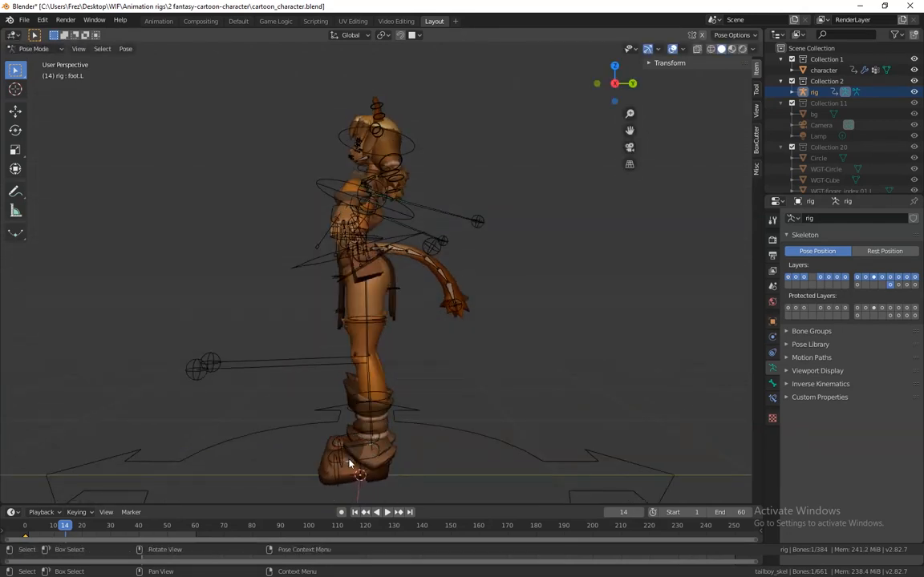
# Raise the left foot IK control forward so the knee bends, and rotate the foot
pyautogui.click(350, 465)
pyautogui.press('r')
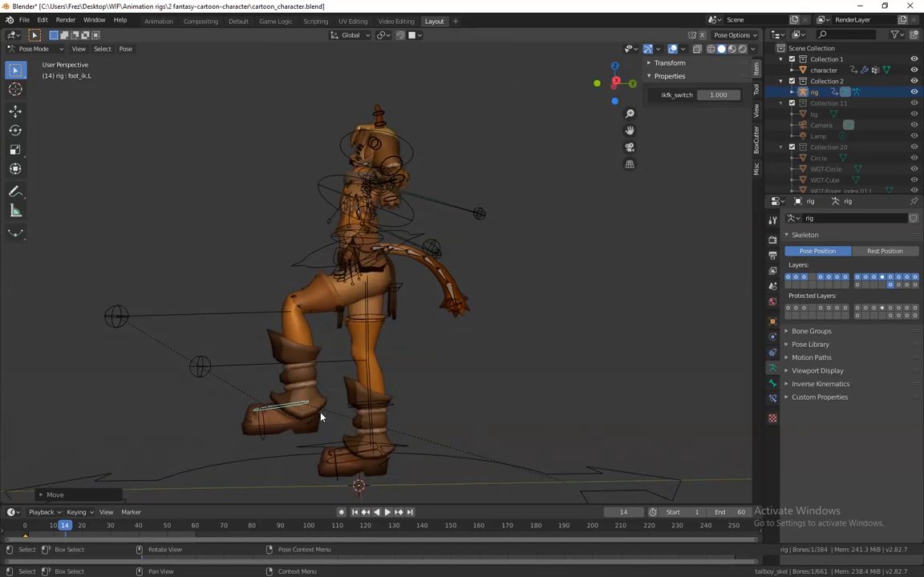
pyautogui.press('r')
pyautogui.click(445, 282)
pyautogui.keyDown('alt'); pyautogui.moveTo(445, 282); pyautogui.dragTo(452, 311); pyautogui.keyUp('alt')
# Select the left hand IK control and set its ikfk_switch to 0.000
pyautogui.scroll(-3, 481, 305)
pyautogui.scroll(4, 446, 296)
pyautogui.click(440, 309)
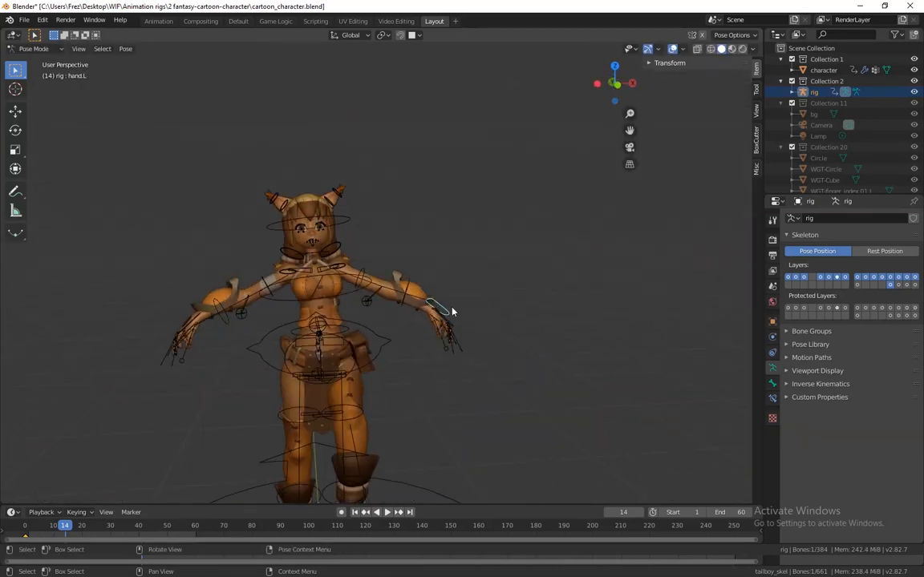
pyautogui.scroll(2, 457, 321)
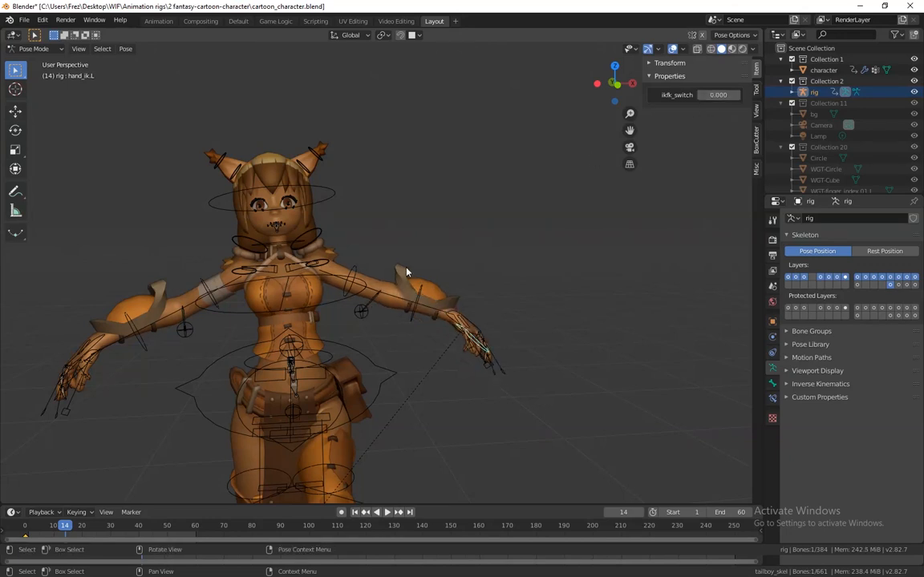
# Rotate the left upper arm control to raise the arm, and rotate the left forearm control
pyautogui.click(354, 282)
pyautogui.press('r')
pyautogui.click(402, 260)
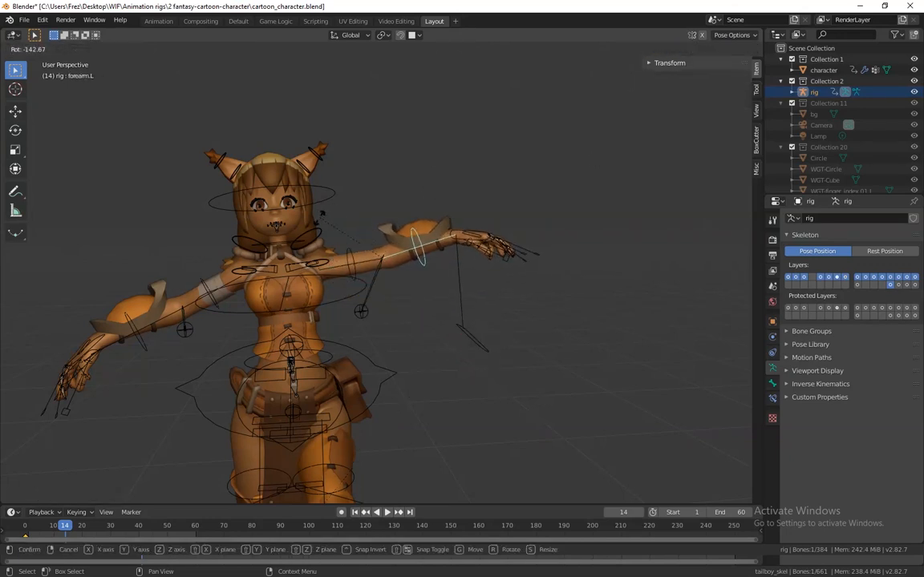
pyautogui.keyDown('alt'); pyautogui.moveTo(529, 297); pyautogui.dragTo(521, 299); pyautogui.keyUp('alt')
pyautogui.press('r')
pyautogui.click(379, 310)
pyautogui.moveTo(380, 310); pyautogui.dragTo(491, 226, button='middle')
# Refine the left arm's pose with free trackball rotations of its controls
pyautogui.moveTo(433, 247); pyautogui.dragTo(499, 216, button='middle')
pyautogui.press('r')
pyautogui.press('r')
pyautogui.click(447, 190)
pyautogui.moveTo(448, 190); pyautogui.dragTo(344, 260, button='middle')
pyautogui.click(363, 221)
pyautogui.press('r')
pyautogui.press('r')
pyautogui.click(377, 276)
# Freely rotate the right shoulder bone, and hide the viewport overlays to view the finished pose
pyautogui.scroll(4, 239, 197)
pyautogui.click(238, 198)
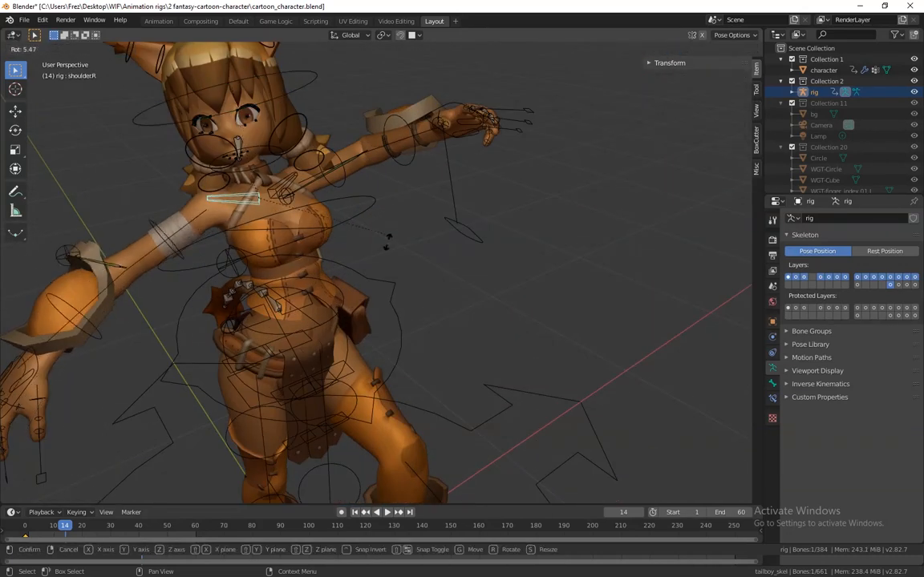
pyautogui.press('r')
pyautogui.press('r')
pyautogui.click(417, 200)
pyautogui.scroll(-4, 350, 253)
pyautogui.moveTo(350, 253); pyautogui.dragTo(457, 252, button='middle')
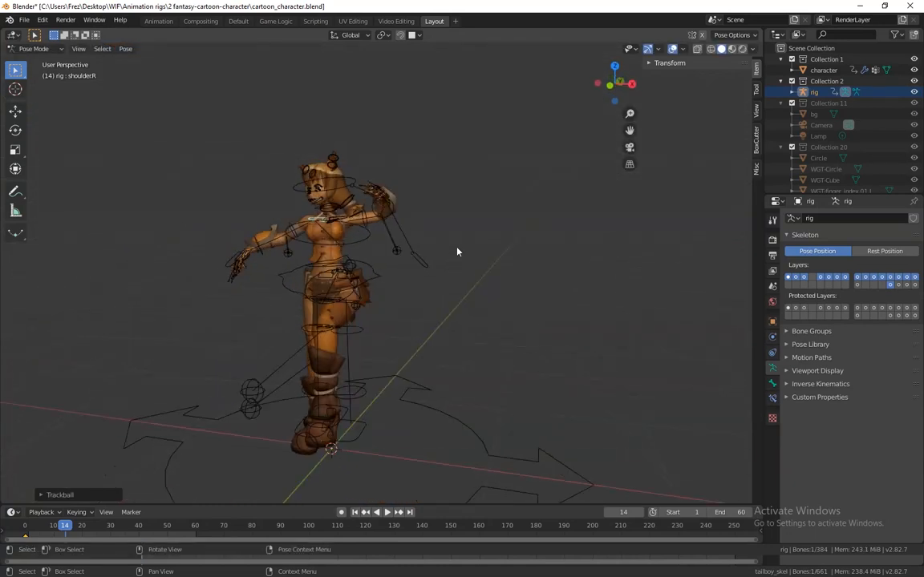
pyautogui.click(671, 50)
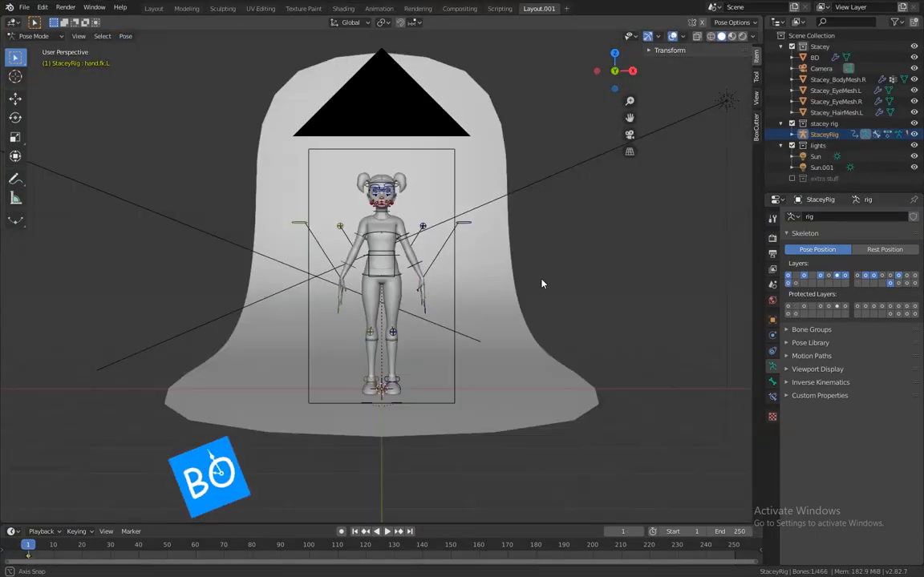
# Preview the Stacey character in Material Preview shading and examine her facial controls up close
pyautogui.press('z')
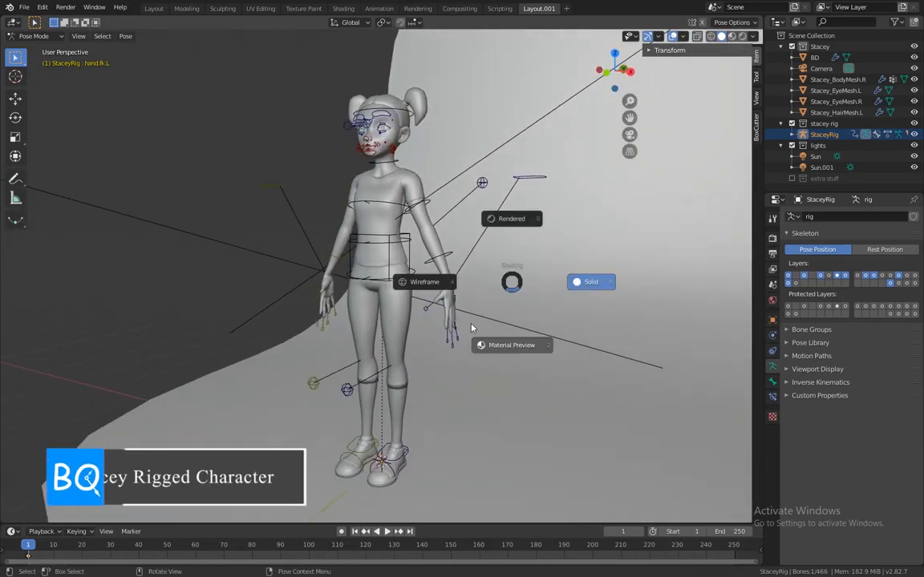
pyautogui.click(507, 353)
pyautogui.moveTo(507, 352)
pyautogui.mouseDown(button='middle')
pyautogui.moveTo(466, 347)
pyautogui.moveTo(513, 357)
pyautogui.moveTo(453, 359)
pyautogui.moveTo(450, 307)
pyautogui.moveTo(553, 358)
pyautogui.moveTo(362, 243)
pyautogui.mouseUp(button='middle')
pyautogui.scroll(3, 422, 255)
pyautogui.scroll(5, 423, 255)
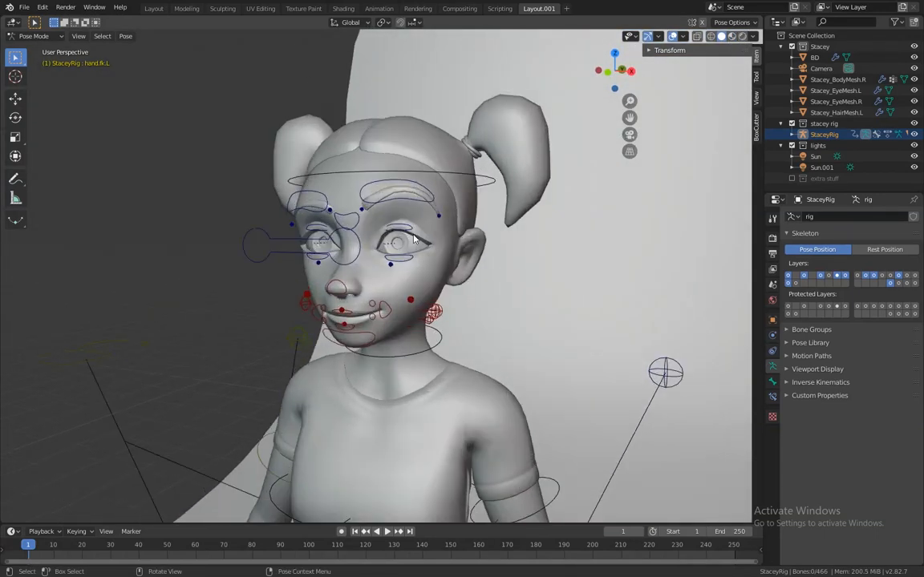
# Lower Stacey's left upper eyelid control and move the left eyebrow control down
pyautogui.click(410, 233)
pyautogui.press('g')
pyautogui.click(409, 230)
pyautogui.click(413, 164)
pyautogui.press('g')
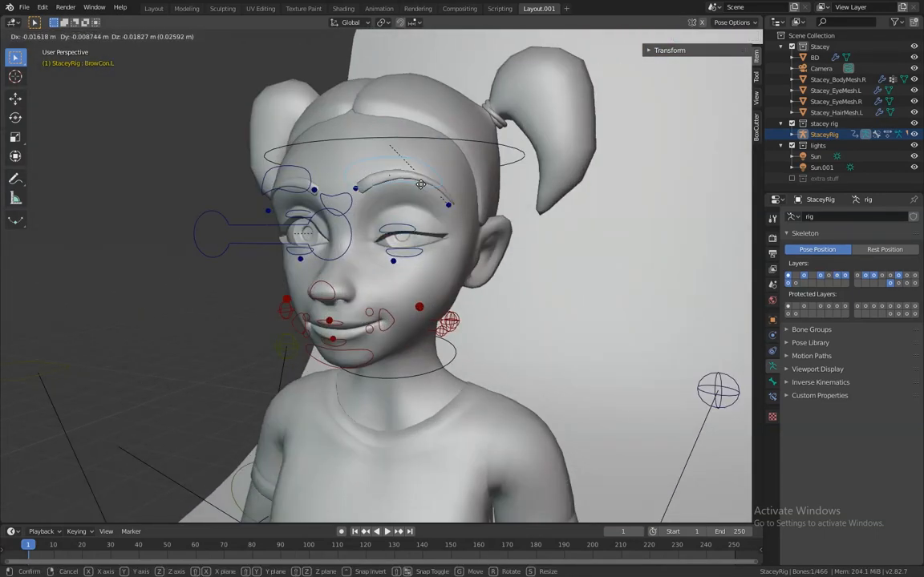
pyautogui.click(428, 181)
pyautogui.click(461, 179)
# Pull the left mouth corner outward and move the control beside it upward to form a lopsided smile
pyautogui.moveTo(407, 277); pyautogui.dragTo(437, 265, button='middle')
pyautogui.click(384, 303)
pyautogui.press('g')
pyautogui.click(415, 315)
pyautogui.moveTo(414, 315); pyautogui.dragTo(437, 290, button='middle')
pyautogui.click(448, 281)
pyautogui.scroll(2, 448, 287)
pyautogui.press('g')
pyautogui.click(466, 263)
# Raise the upper lip controls to expose the upper teeth
pyautogui.click(378, 259)
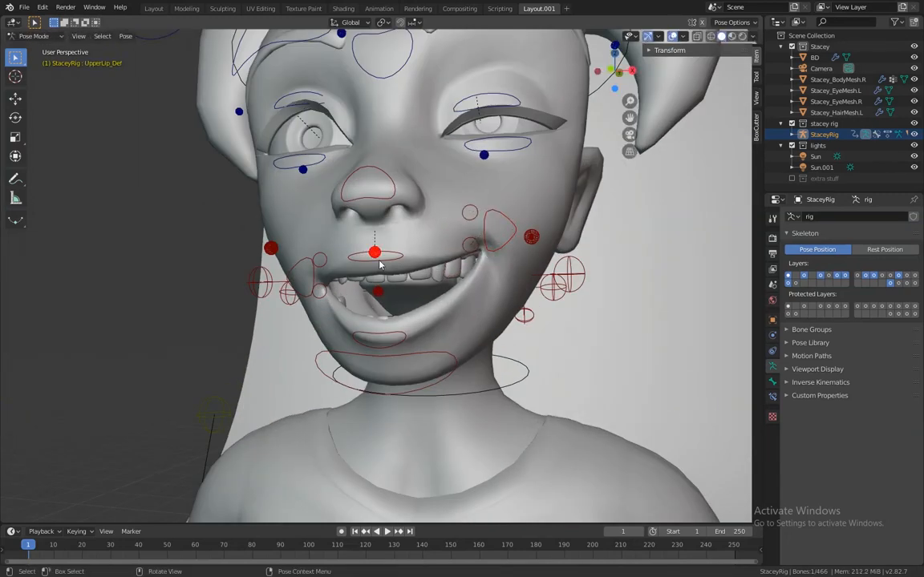
pyautogui.click(384, 265)
pyautogui.click(382, 260)
pyautogui.moveTo(380, 267); pyautogui.dragTo(431, 272, button='middle')
pyautogui.click(398, 274)
pyautogui.press('g')
pyautogui.click(386, 256)
# Move the jaw bone down about 0.05 m to open the mouth
pyautogui.scroll(-3, 401, 273)
pyautogui.click(479, 329)
pyautogui.press('g')
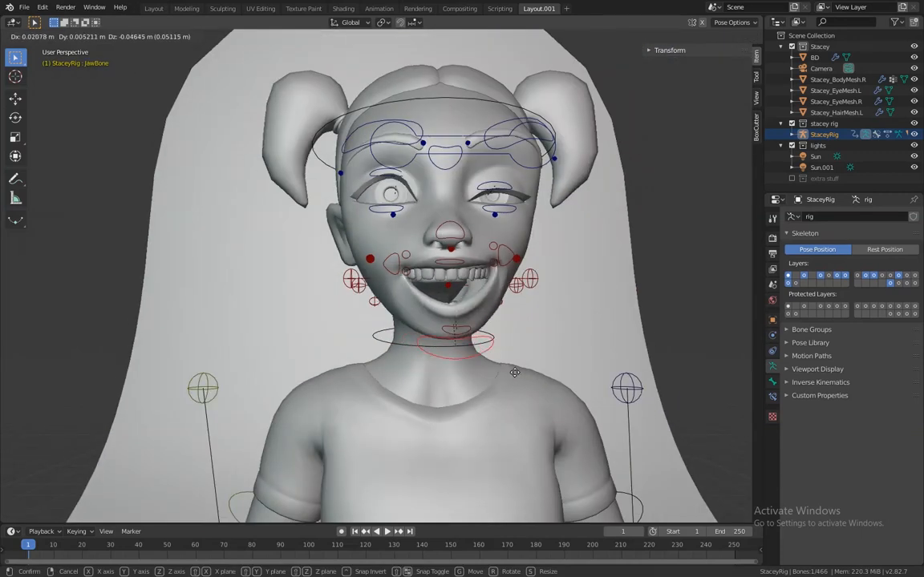
pyautogui.click(514, 372)
# Move the main eye control sideways to redirect Stacey's gaze
pyautogui.moveTo(515, 372); pyautogui.dragTo(458, 252, button='middle')
pyautogui.click(570, 237)
pyautogui.moveTo(394, 298); pyautogui.dragTo(436, 305, button='middle')
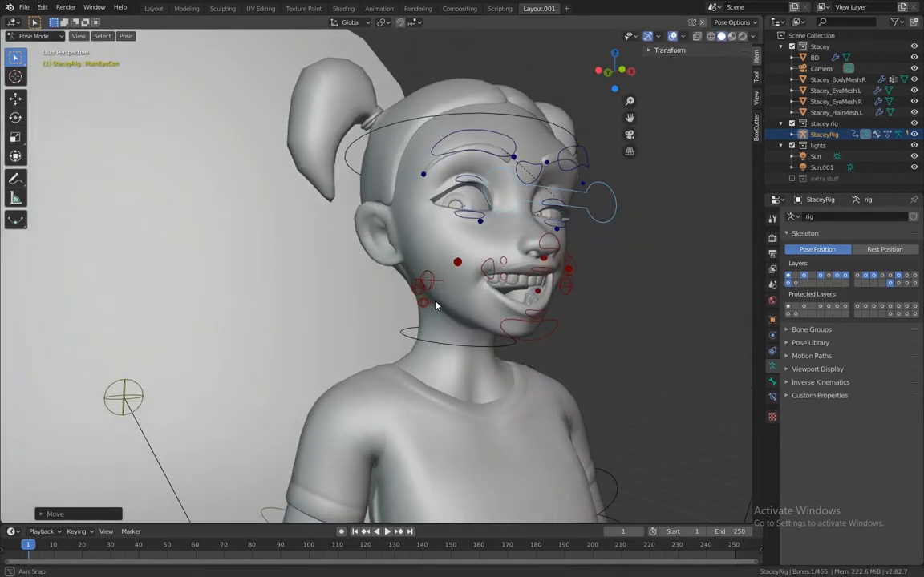
pyautogui.scroll(-1, 453, 277)
# Freely rotate Stacey's head control
pyautogui.click(502, 155)
pyautogui.press('r')
pyautogui.press('r')
pyautogui.click(523, 360)
# Rotate the upper arm control to raise the arm out to the side
pyautogui.scroll(-3, 523, 361)
pyautogui.keyDown('shift'); pyautogui.moveTo(497, 370); pyautogui.dragTo(385, 308, button='middle'); pyautogui.keyUp('shift')
pyautogui.click(325, 290)
pyautogui.scroll(-2, 389, 313)
pyautogui.press('r')
pyautogui.click(337, 353)
# Try rotating the hips control and moving the torso control
pyautogui.click(423, 371)
pyautogui.scroll(-3, 441, 361)
pyautogui.keyDown('shift'); pyautogui.moveTo(455, 361); pyautogui.dragTo(449, 327, button='middle'); pyautogui.keyUp('shift')
pyautogui.press('r')
pyautogui.rightClick(413, 282)
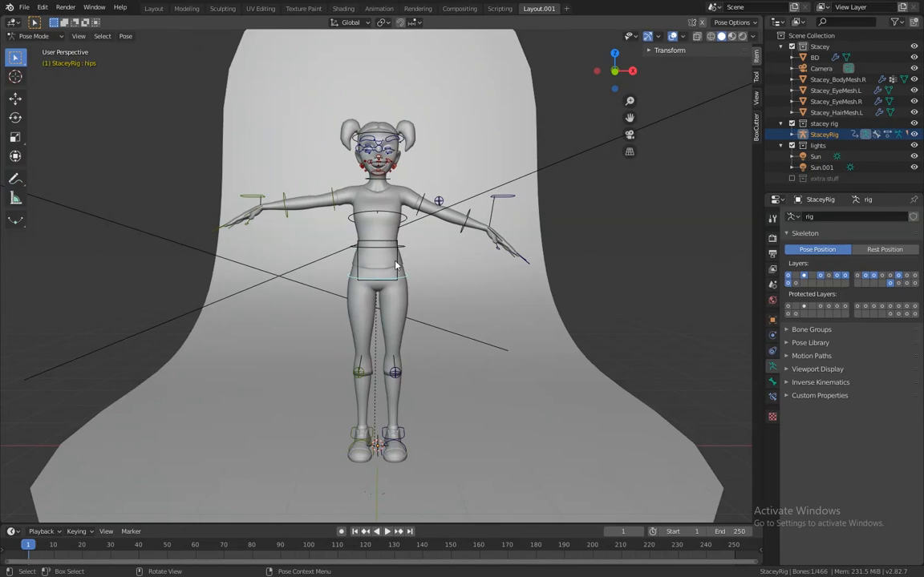
pyautogui.click(397, 263)
pyautogui.press('g')
pyautogui.rightClick(464, 277)
pyautogui.moveTo(466, 291); pyautogui.dragTo(436, 308, button='middle')
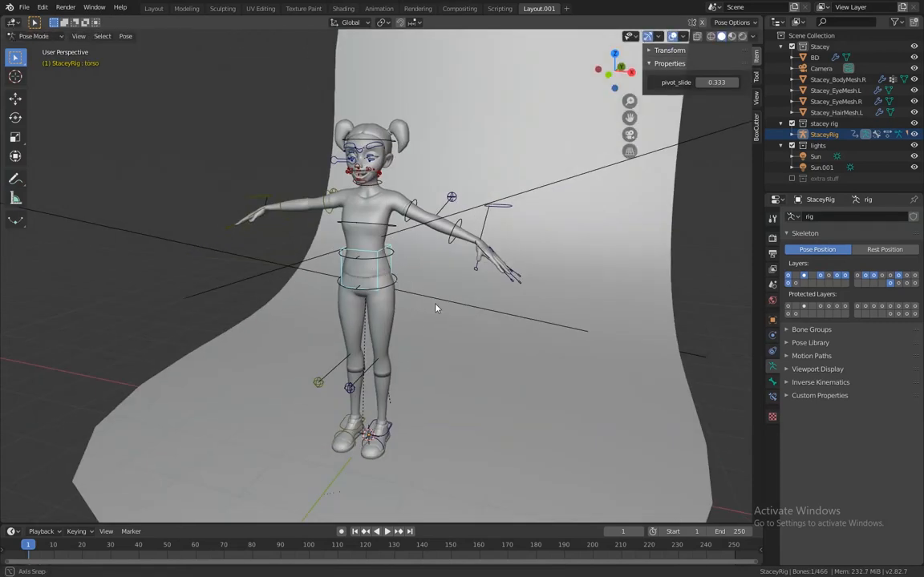
# Move the left foot IK control up and forward to lift the bent leg
pyautogui.click(391, 428)
pyautogui.moveTo(469, 407); pyautogui.dragTo(412, 407, button='middle')
pyautogui.keyDown('shift'); pyautogui.moveTo(412, 408); pyautogui.dragTo(408, 347, button='middle'); pyautogui.keyUp('shift')
pyautogui.scroll(2, 406, 345)
pyautogui.press('g')
pyautogui.click(337, 298)
# Rotate the left foot roll control about 57° around the global X axis
pyautogui.click(319, 345)
pyautogui.press('r')
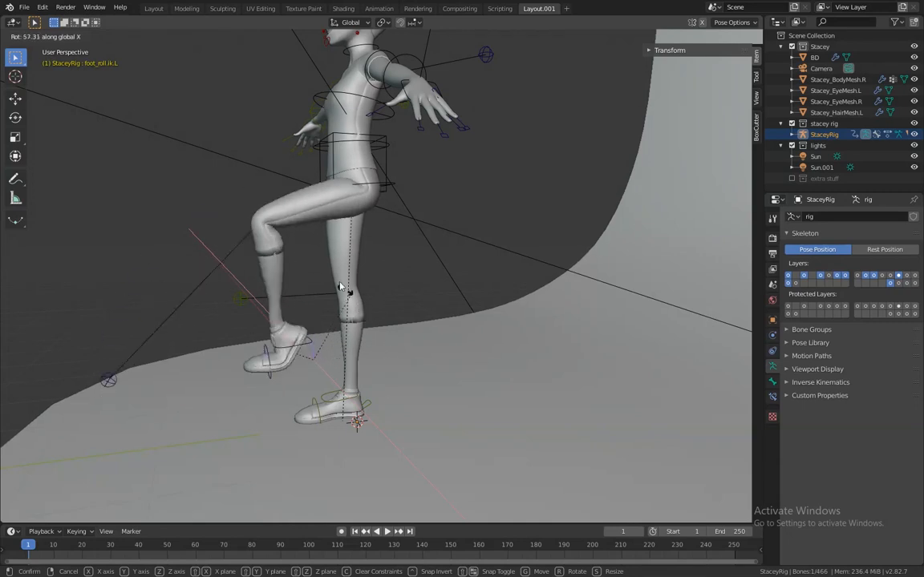
pyautogui.click(339, 286)
# Select the five finger controls of the left hand and scale them down together to bend the fingers
pyautogui.moveTo(347, 288); pyautogui.dragTo(447, 294, button='middle')
pyautogui.keyDown('shift'); pyautogui.moveTo(448, 293); pyautogui.dragTo(452, 387, button='middle'); pyautogui.keyUp('shift')
pyautogui.click(551, 343)
pyautogui.moveTo(566, 346); pyautogui.dragTo(511, 351, button='middle')
pyautogui.keyDown('shift'); pyautogui.click(451, 365); pyautogui.keyUp('shift')
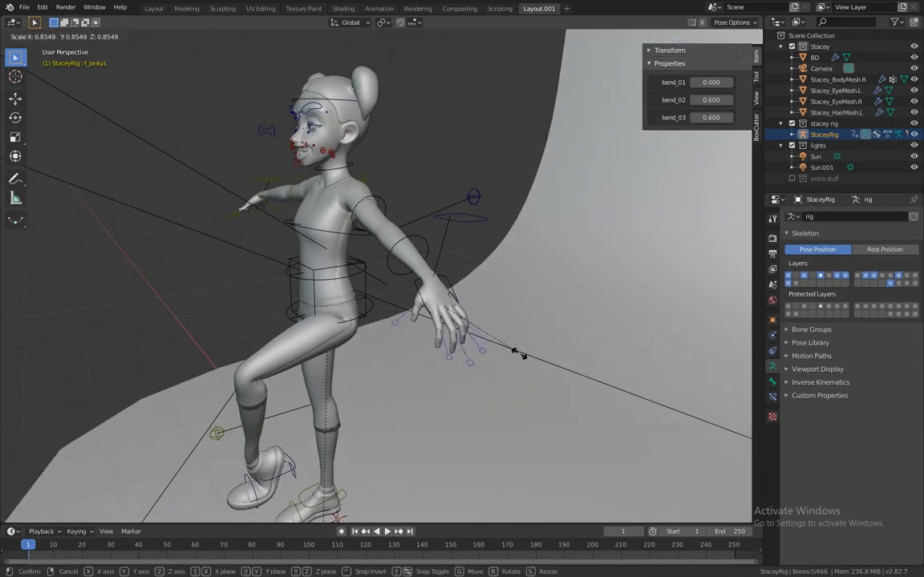
pyautogui.click(491, 345)
pyautogui.scroll(-4, 474, 343)
pyautogui.moveTo(426, 340); pyautogui.dragTo(461, 371, button='middle')
pyautogui.scroll(6, 441, 304)
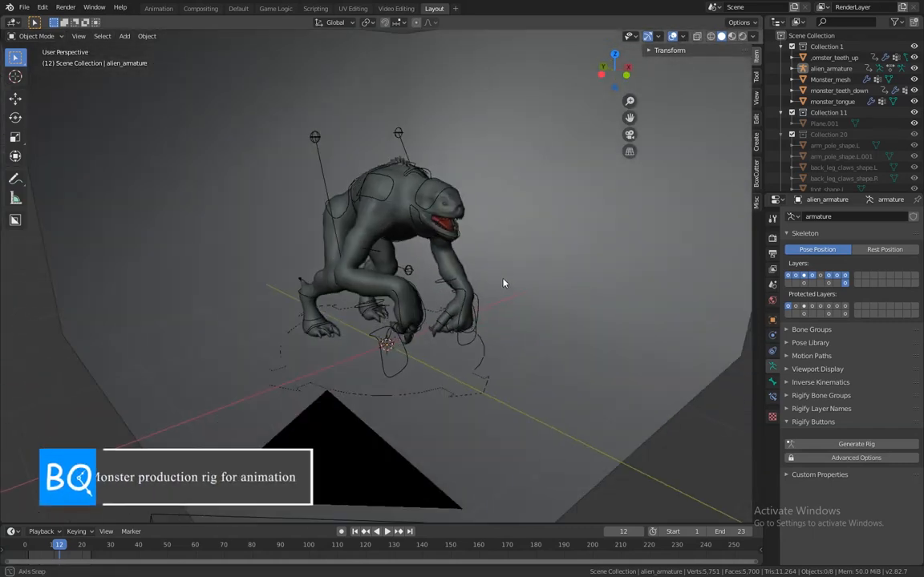
# Select the monster's alien_armature and, in Pose mode, rotate its head and right shoulder controls
pyautogui.moveTo(503, 283); pyautogui.dragTo(482, 261, button='middle')
pyautogui.scroll(4, 447, 215)
pyautogui.scroll(-1, 446, 214)
pyautogui.click(505, 271)
pyautogui.keyDown('shift'); pyautogui.moveTo(446, 213); pyautogui.dragTo(485, 260, button='middle'); pyautogui.keyUp('shift')
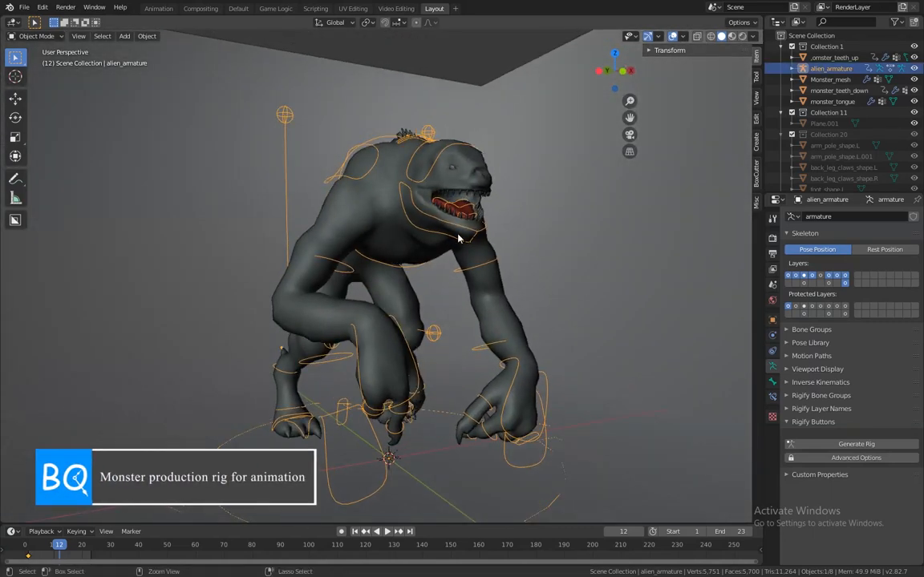
pyautogui.click(435, 238)
pyautogui.click(481, 235)
pyautogui.press('r')
pyautogui.press('r')
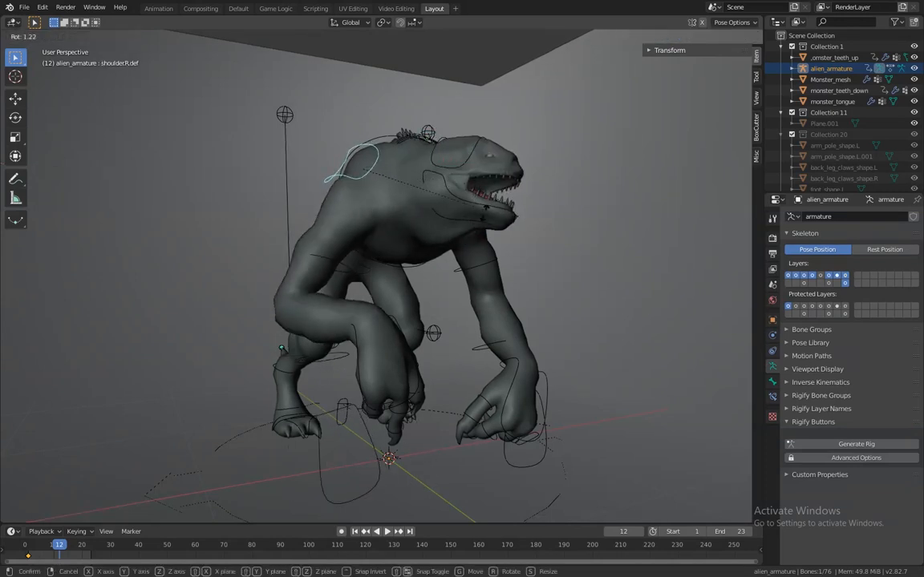
# Move the monster's right hand IK control and then its left hand control to reposition both arms
pyautogui.moveTo(403, 407); pyautogui.dragTo(369, 402, button='middle')
pyautogui.click(369, 401)
pyautogui.press('g')
pyautogui.click(348, 396)
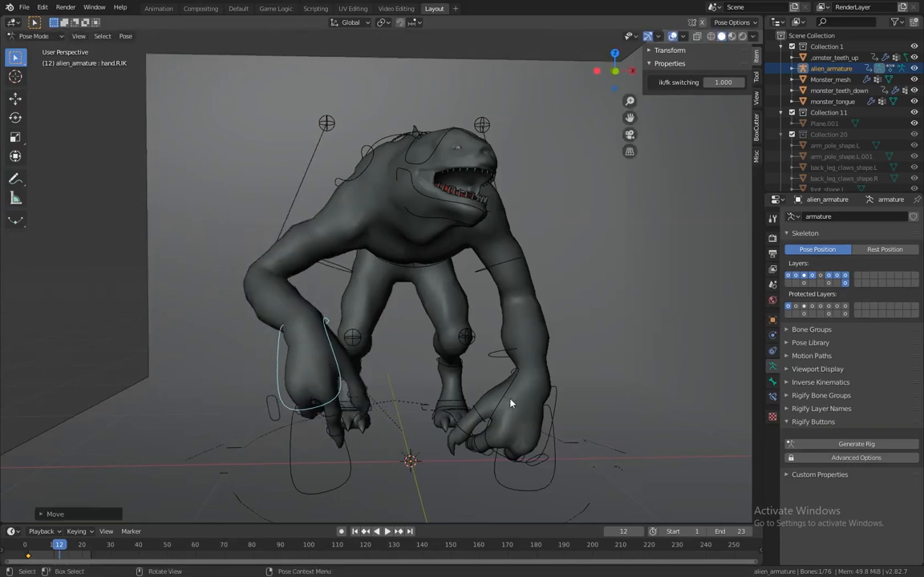
pyautogui.click(512, 404)
pyautogui.press('g')
pyautogui.click(507, 392)
# Move the monster's right foot IK control backward and up so the leg stretches out behind the body
pyautogui.moveTo(507, 392); pyautogui.dragTo(364, 398, button='middle')
pyautogui.click(163, 439)
pyautogui.scroll(-3, 172, 445)
pyautogui.moveTo(191, 453); pyautogui.dragTo(211, 458, button='middle')
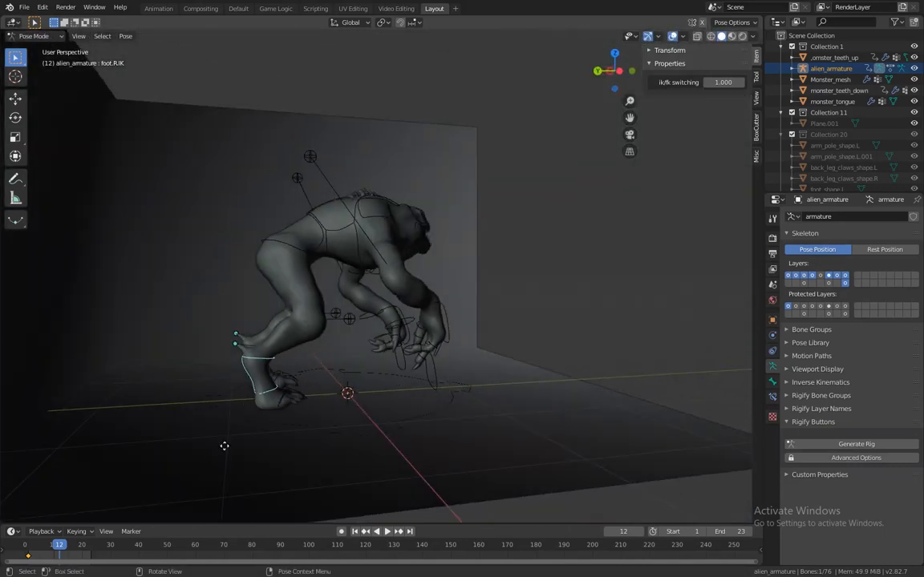
pyautogui.press('g')
pyautogui.click(145, 414)
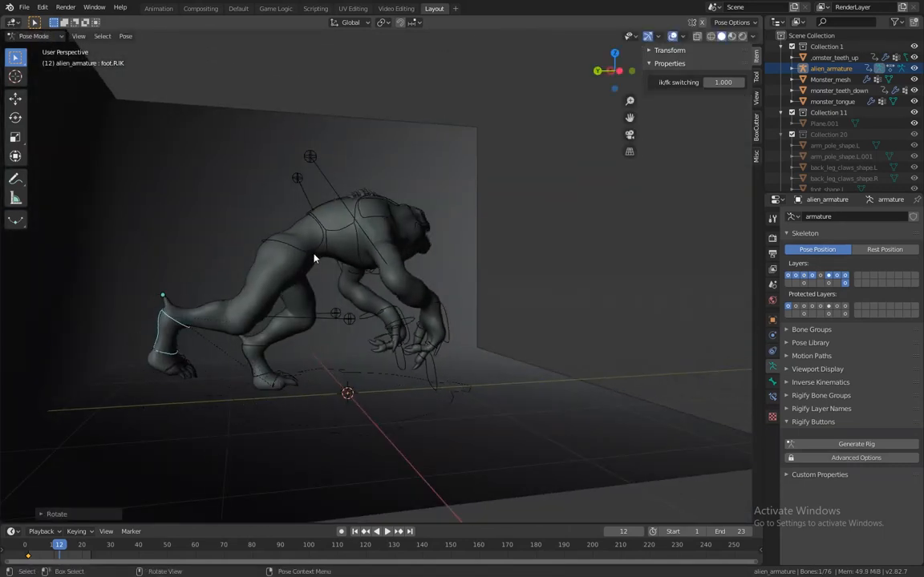
# Move the monster's hips control and rotate the upper-body control to reshape the torso pose
pyautogui.click(313, 257)
pyautogui.press('g')
pyautogui.click(322, 244)
pyautogui.click(352, 225)
pyautogui.moveTo(434, 238); pyautogui.dragTo(325, 233, button='middle')
pyautogui.click(350, 227)
pyautogui.press('r')
pyautogui.click(459, 253)
# Rotate and move the monster's right hand IK control, and shift the arm's pole control above the back
pyautogui.moveTo(460, 253); pyautogui.dragTo(437, 317, button='middle')
pyautogui.click(437, 317)
pyautogui.press('r')
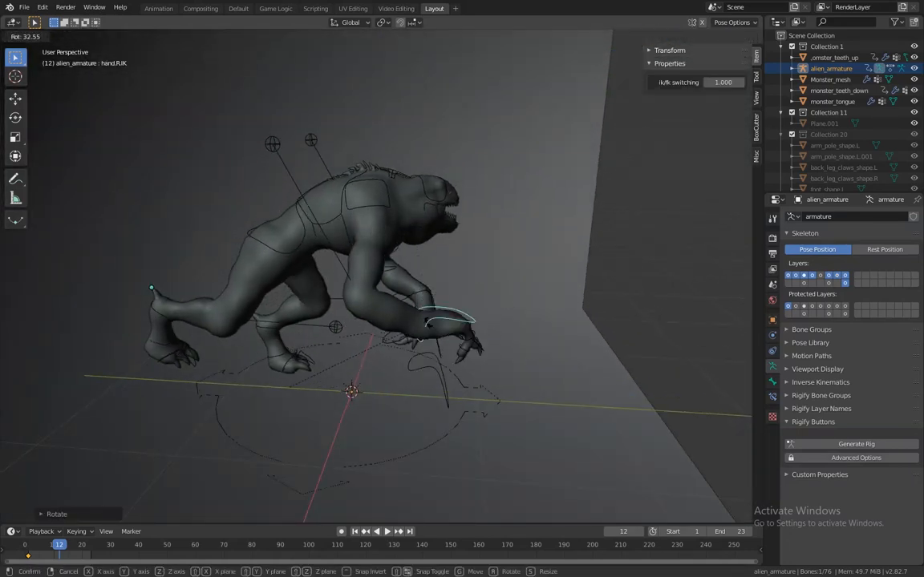
pyautogui.press('r')
pyautogui.click(441, 367)
pyautogui.press('g')
pyautogui.click(480, 340)
pyautogui.moveTo(480, 340); pyautogui.dragTo(433, 330, button='middle')
pyautogui.click(274, 142)
pyautogui.press('g')
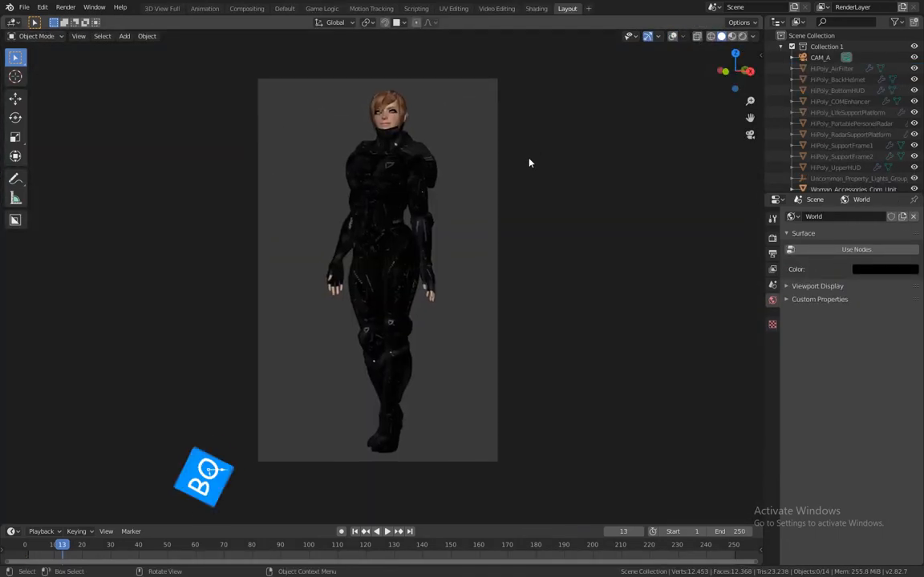
# Show the viewport overlays for the armored woman and put her Main_RIG armature into Pose mode
pyautogui.scroll(2, 529, 163)
pyautogui.moveTo(573, 104); pyautogui.dragTo(497, 169, button='middle')
pyautogui.scroll(5, 449, 192)
pyautogui.moveTo(405, 207); pyautogui.dragTo(446, 238, button='middle')
pyautogui.scroll(3, 461, 216)
pyautogui.click(673, 37)
pyautogui.click(446, 128)
pyautogui.hotkey('ctrl', 'Tab')
# Turn and tilt the armored woman's head by trackball-rotating the head control
pyautogui.click(427, 118)
pyautogui.keyDown('shift'); pyautogui.moveTo(428, 117); pyautogui.dragTo(449, 268, button='middle'); pyautogui.keyUp('shift')
pyautogui.scroll(4, 462, 232)
pyautogui.press('r')
pyautogui.press('r')
pyautogui.click(462, 222)
pyautogui.scroll(3, 449, 268)
pyautogui.press('r')
pyautogui.press('r')
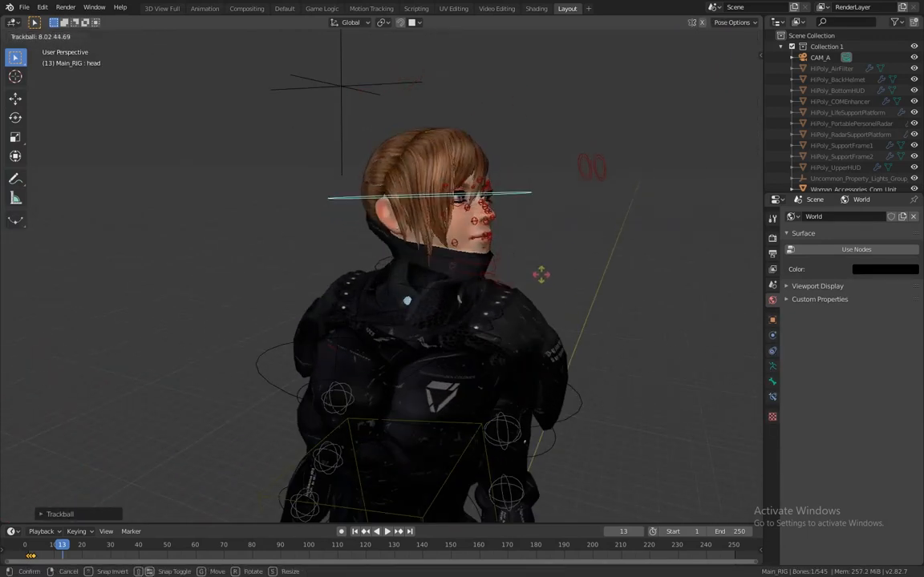
pyautogui.click(491, 278)
# Open the woman's mouth with the jaw control and adjust the facial controls around it
pyautogui.scroll(4, 492, 278)
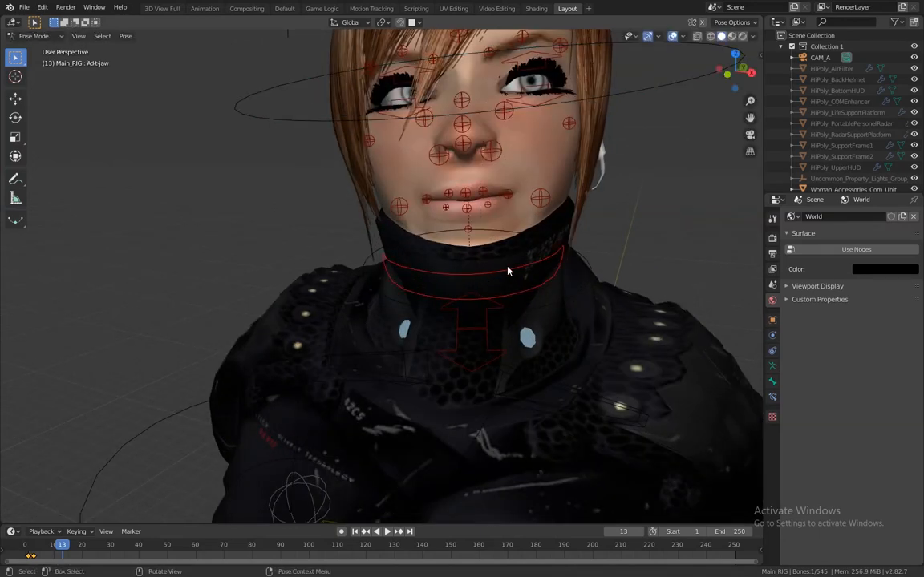
pyautogui.scroll(-2, 509, 292)
pyautogui.click(437, 308)
pyautogui.press('g')
pyautogui.moveTo(529, 243); pyautogui.dragTo(430, 251, button='middle')
pyautogui.click(241, 269)
pyautogui.click(241, 269)
pyautogui.press('r')
pyautogui.press('g')
pyautogui.click(305, 239)
# Move the left upper eyelid control to change the opening of the woman's eye
pyautogui.moveTo(304, 239); pyautogui.dragTo(473, 250, button='middle')
pyautogui.moveTo(571, 262); pyautogui.dragTo(547, 250, button='middle')
pyautogui.press('g')
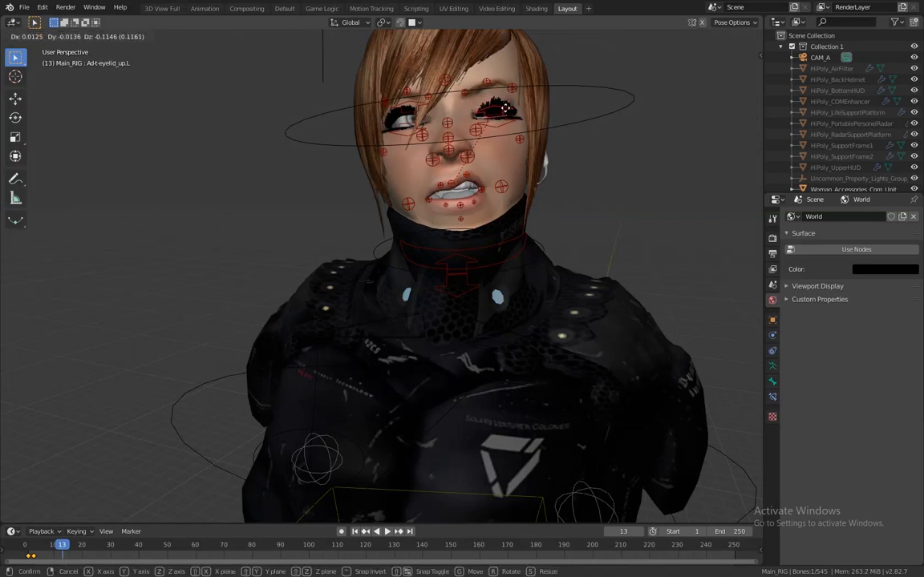
pyautogui.click(484, 63)
# Rotate the woman's left arm controls to raise the arm outward, and scale the left hand's finger controls
pyautogui.moveTo(491, 158); pyautogui.dragTo(505, 232, button='middle')
pyautogui.scroll(-4, 530, 310)
pyautogui.keyDown('shift'); pyautogui.moveTo(530, 321); pyautogui.dragTo(535, 276, button='middle'); pyautogui.keyUp('shift')
pyautogui.click(519, 275)
pyautogui.scroll(-1, 575, 274)
pyautogui.press('t')
pyautogui.scroll(-3, 513, 296)
pyautogui.press('r')
pyautogui.press('r')
pyautogui.click(484, 270)
pyautogui.click(476, 262)
pyautogui.press('r')
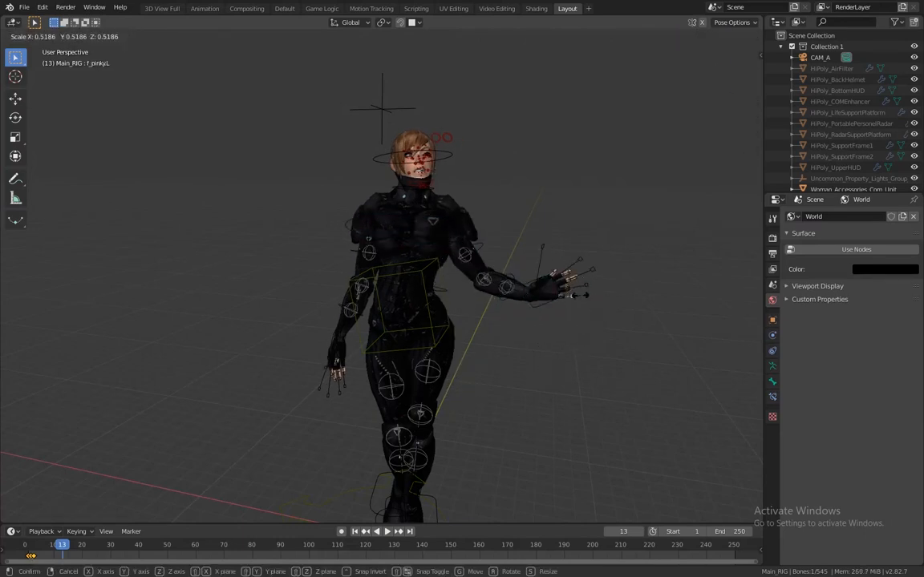
# Move the woman's right foot IK control up and forward to bend the knee, and rotate its foot roll control
pyautogui.keyDown('shift'); pyautogui.moveTo(514, 345); pyautogui.dragTo(532, 246, button='middle'); pyautogui.keyUp('shift')
pyautogui.click(401, 404)
pyautogui.press('g')
pyautogui.click(365, 384)
pyautogui.moveTo(365, 384); pyautogui.dragTo(492, 394, button='middle')
pyautogui.press('g')
pyautogui.click(420, 390)
pyautogui.press('g')
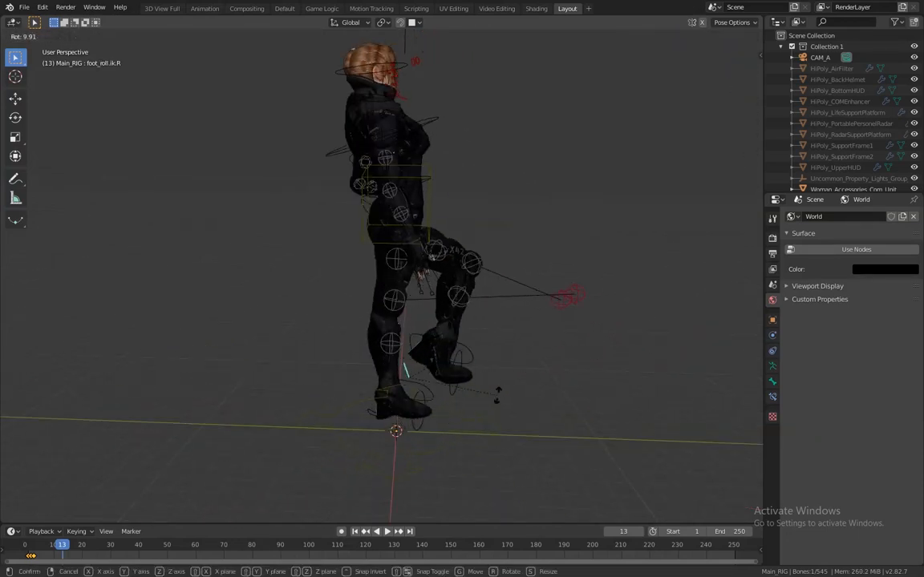
pyautogui.click(496, 352)
# Hide the viewport overlays to show the posed armored woman without her rig controls
pyautogui.scroll(-4, 499, 348)
pyautogui.click(672, 37)
pyautogui.moveTo(574, 205); pyautogui.dragTo(497, 223, button='middle')
pyautogui.scroll(4, 496, 224)
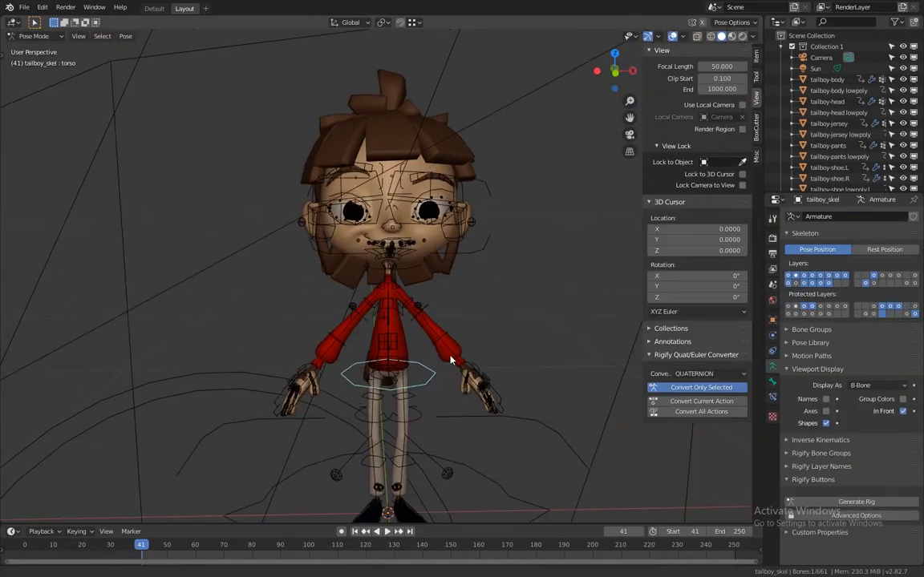
# Try moving the tailboy torso control, and rotate the left upper arm FK control to raise the arm sideways
pyautogui.press('g')
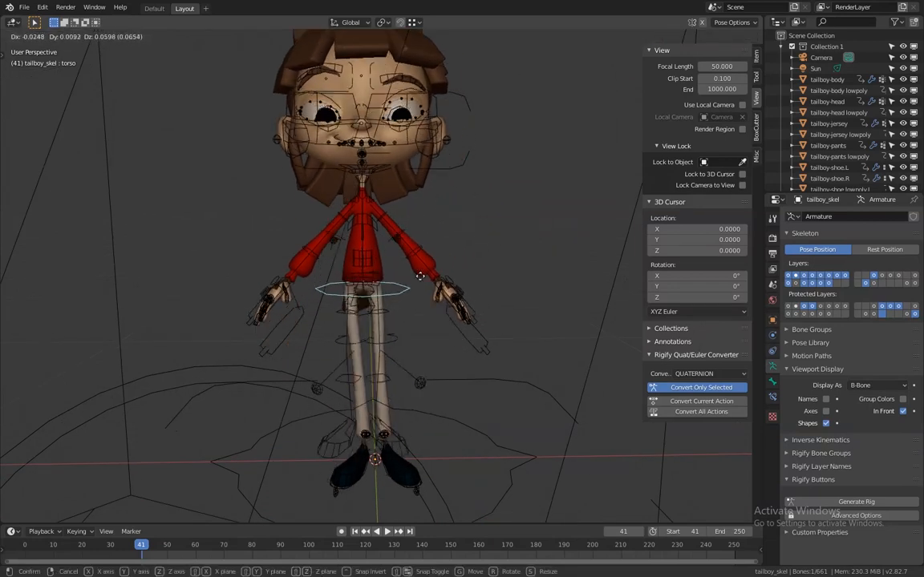
pyautogui.rightClick(441, 284)
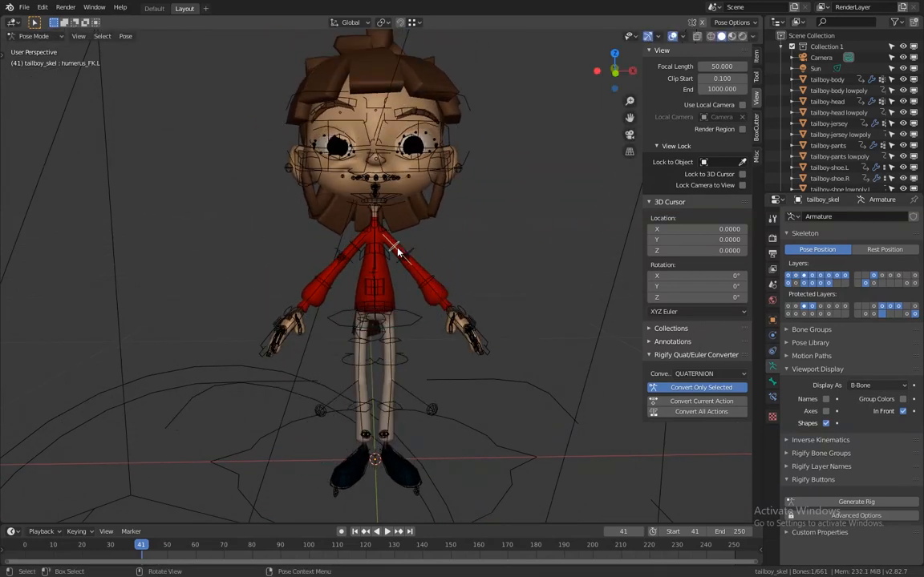
pyautogui.scroll(1, 397, 252)
pyautogui.press('r')
pyautogui.moveTo(588, 259); pyautogui.dragTo(406, 266, button='middle')
pyautogui.click(400, 255)
pyautogui.moveTo(468, 264); pyautogui.dragTo(437, 288, button='middle')
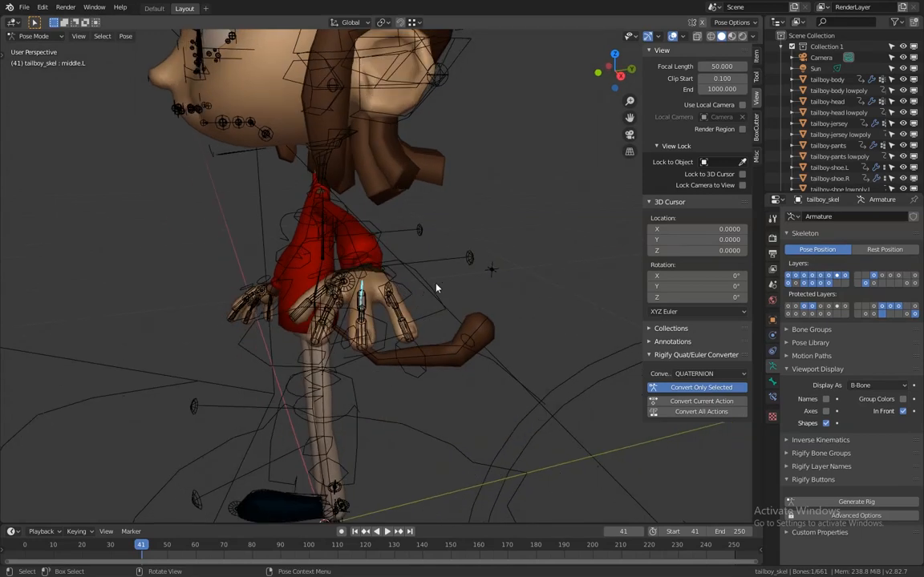
pyautogui.click(492, 269)
pyautogui.moveTo(353, 301); pyautogui.dragTo(429, 273, button='middle')
# Select the tailboy's left foot IK control and show its fk-ik leg and knee-rot properties
pyautogui.scroll(-4, 434, 339)
pyautogui.moveTo(449, 329); pyautogui.dragTo(315, 390, button='middle')
pyautogui.scroll(6, 360, 334)
pyautogui.click(314, 390)
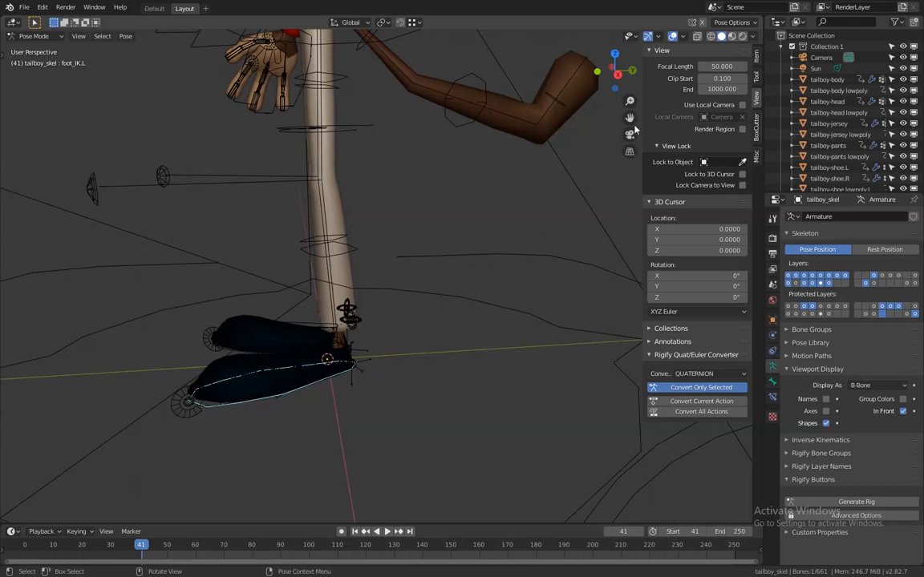
pyautogui.click(757, 54)
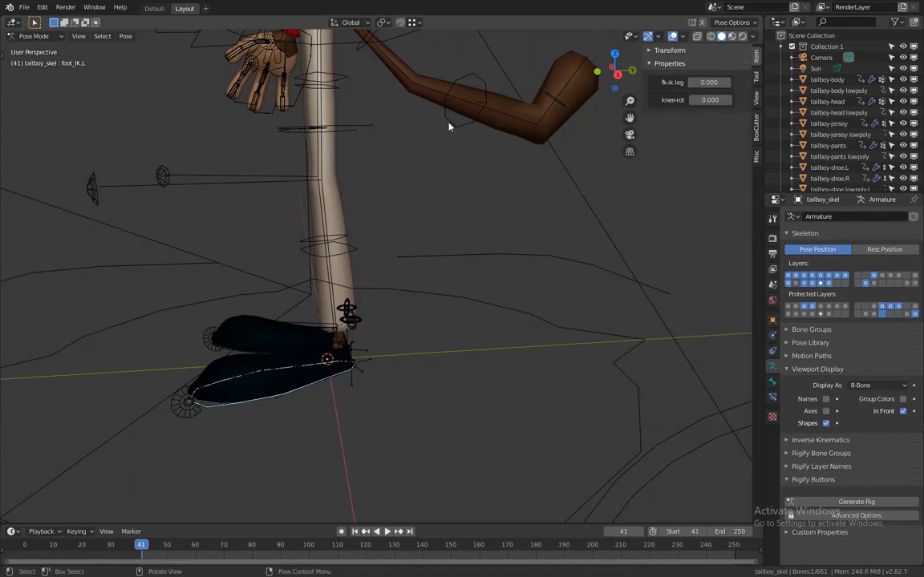
# Rotate the left thigh FK control forward and the left shin FK control back to lift and bend the leg
pyautogui.scroll(-1, 417, 133)
pyautogui.click(351, 149)
pyautogui.scroll(-1, 346, 130)
pyautogui.click(350, 139)
pyautogui.press('r')
pyautogui.click(259, 204)
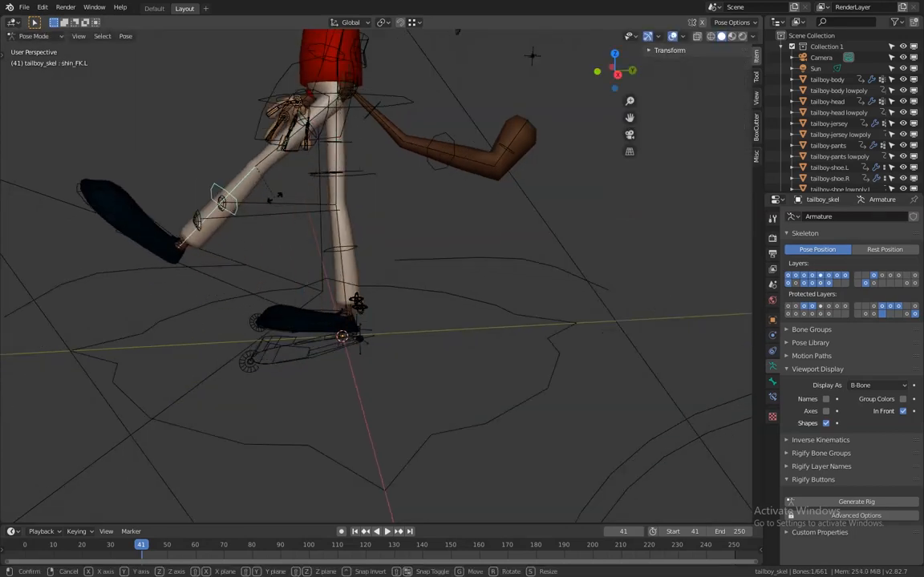
pyautogui.press('r')
pyautogui.click(315, 249)
# Adjust the tailboy's right foot pivot IK control to lift the heel and bend the knee
pyautogui.click(360, 336)
pyautogui.moveTo(376, 322); pyautogui.dragTo(449, 328, button='middle')
pyautogui.press('g')
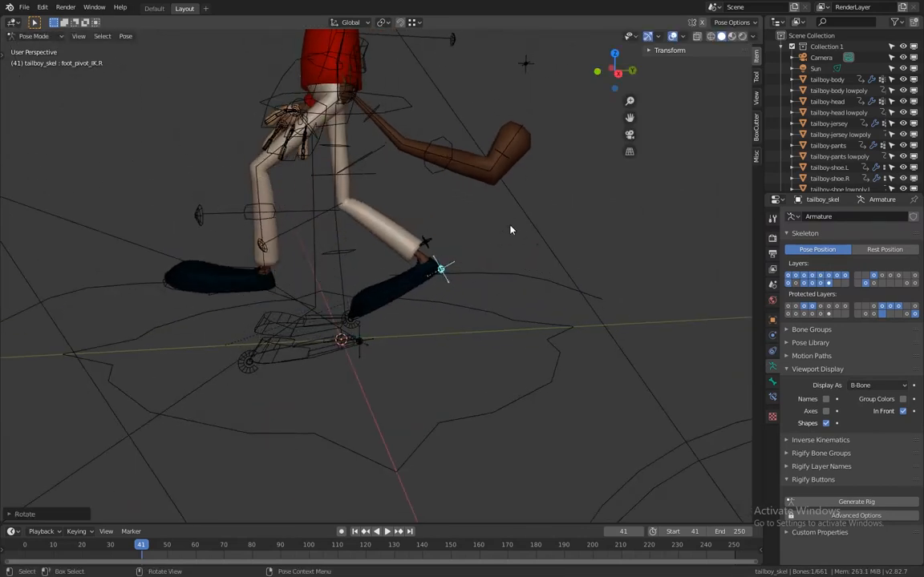
pyautogui.click(452, 247)
pyautogui.click(290, 250)
# Rotate the tailboy's right arm FK controls to raise the arm out to the side
pyautogui.scroll(-4, 291, 250)
pyautogui.moveTo(291, 252); pyautogui.dragTo(429, 250, button='middle')
pyautogui.keyDown('shift'); pyautogui.moveTo(367, 140); pyautogui.dragTo(370, 289, button='middle'); pyautogui.keyUp('shift')
pyautogui.scroll(2, 369, 268)
pyautogui.click(362, 260)
pyautogui.click(323, 256)
pyautogui.press('r')
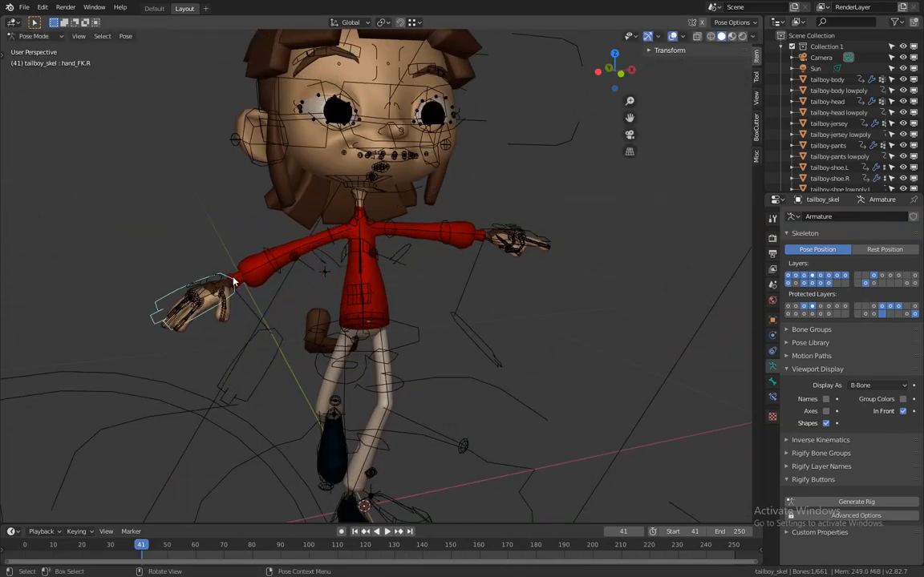
# Rotate the tailboy's head control and trackball-rotate the jaw control to open the mouth wide
pyautogui.moveTo(353, 136); pyautogui.dragTo(403, 186, button='middle')
pyautogui.moveTo(362, 233); pyautogui.dragTo(438, 291, button='middle')
pyautogui.press('r')
pyautogui.press('r')
pyautogui.click(512, 315)
pyautogui.moveTo(512, 315); pyautogui.dragTo(476, 314, button='middle')
pyautogui.press('r')
pyautogui.click(485, 320)
pyautogui.press('r')
pyautogui.press('r')
pyautogui.click(480, 305)
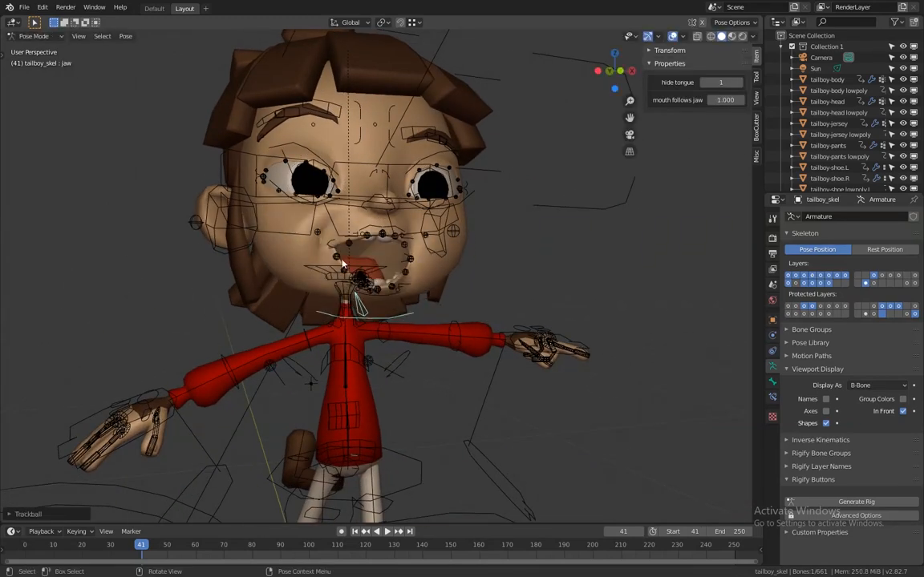
# Move the tailboy's right mouth corner control to reshape the open mouth
pyautogui.click(301, 233)
pyautogui.press('g')
pyautogui.scroll(3, 316, 251)
pyautogui.click(298, 240)
pyautogui.press('g')
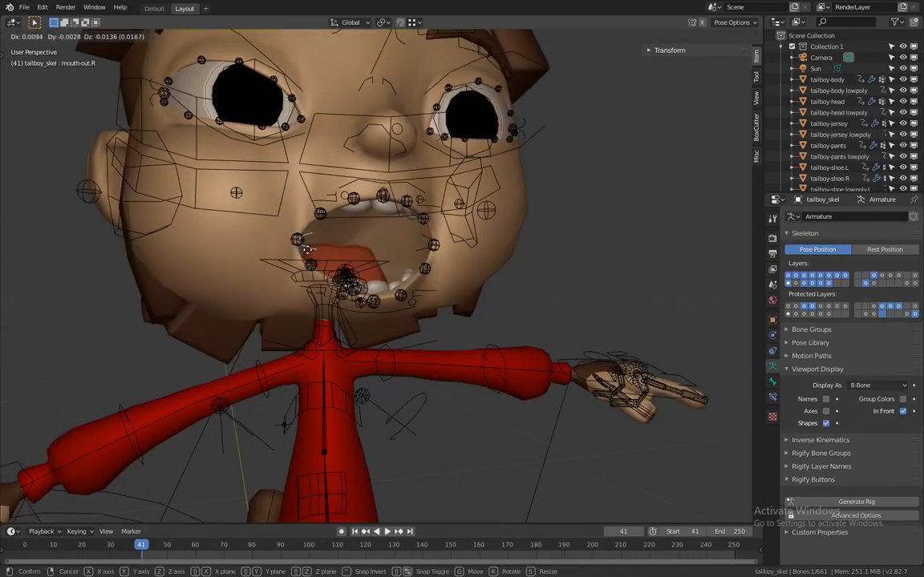
pyautogui.moveTo(393, 204); pyautogui.dragTo(420, 211, button='middle')
pyautogui.scroll(-4, 272, 252)
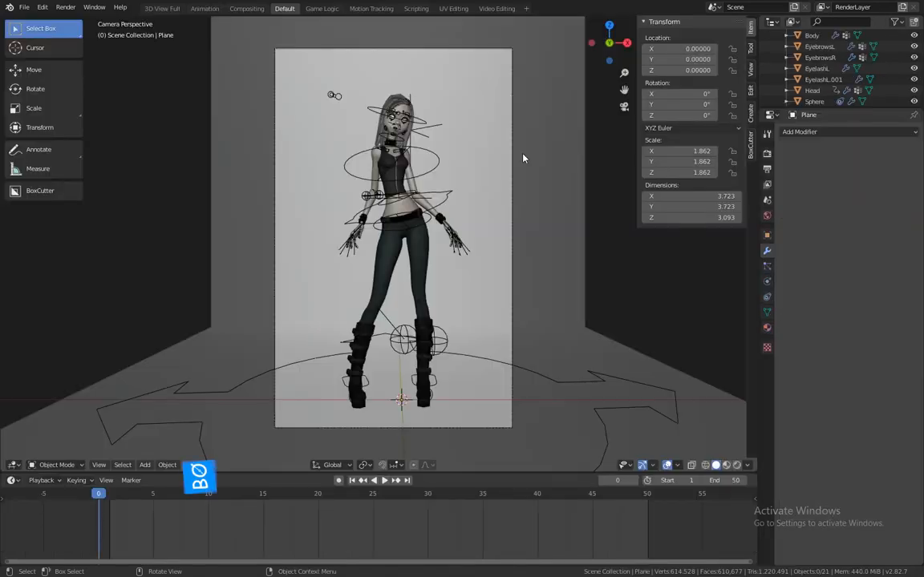
# Select the cartoon girl's jeans mesh to bring up its modifiers
pyautogui.keyDown('shift'); pyautogui.moveTo(272, 139); pyautogui.dragTo(276, 151, button='middle'); pyautogui.keyUp('shift')
pyautogui.keyDown('shift'); pyautogui.moveTo(433, 176); pyautogui.dragTo(398, 215, button='middle'); pyautogui.keyUp('shift')
pyautogui.scroll(4, 400, 252)
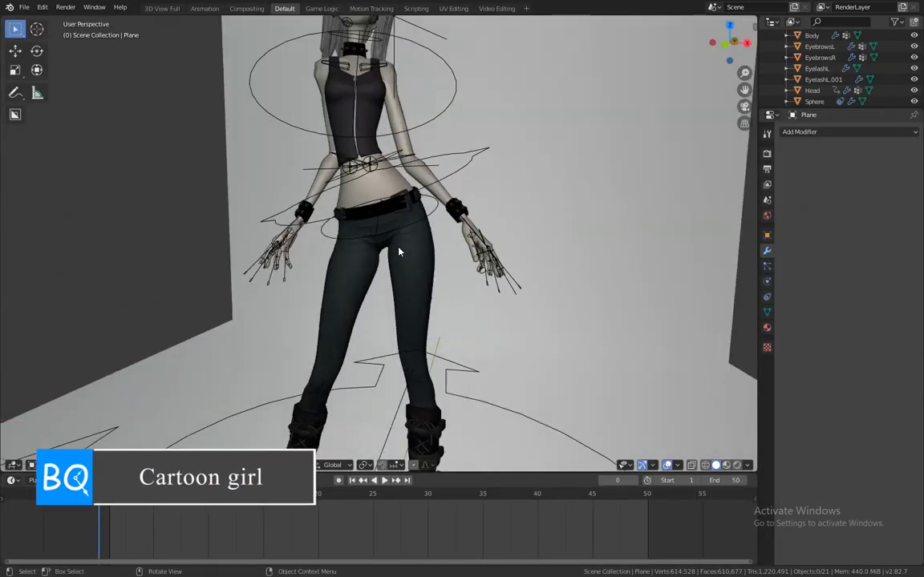
pyautogui.click(399, 252)
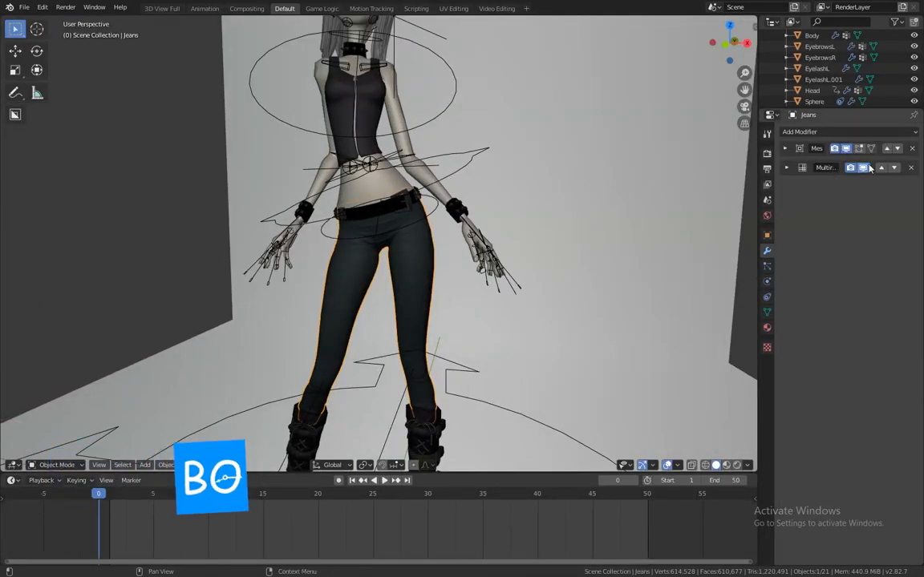
# Move the cartoon girl's hips control, and move the left hand IK control outward and up to extend the arm
pyautogui.press('g')
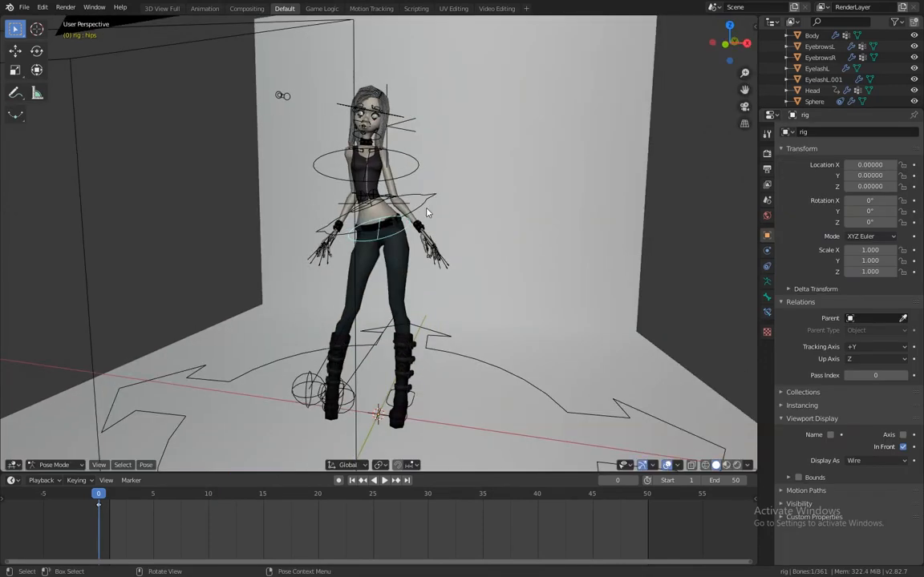
pyautogui.click(420, 254)
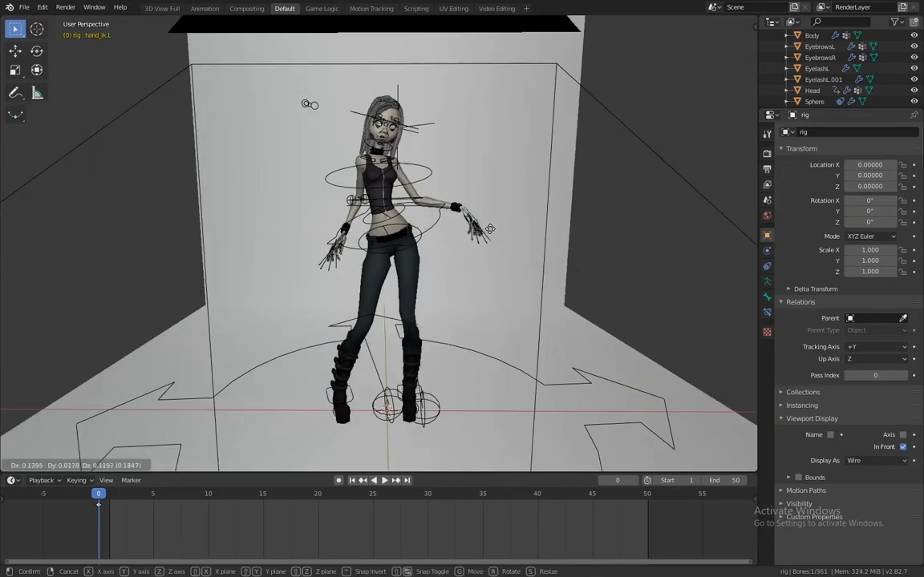
pyautogui.click(538, 204)
# Trackball-rotate the cartoon girl's head control to tilt the head
pyautogui.keyDown('shift'); pyautogui.moveTo(451, 131); pyautogui.dragTo(470, 263, button='middle'); pyautogui.keyUp('shift')
pyautogui.scroll(8, 470, 263)
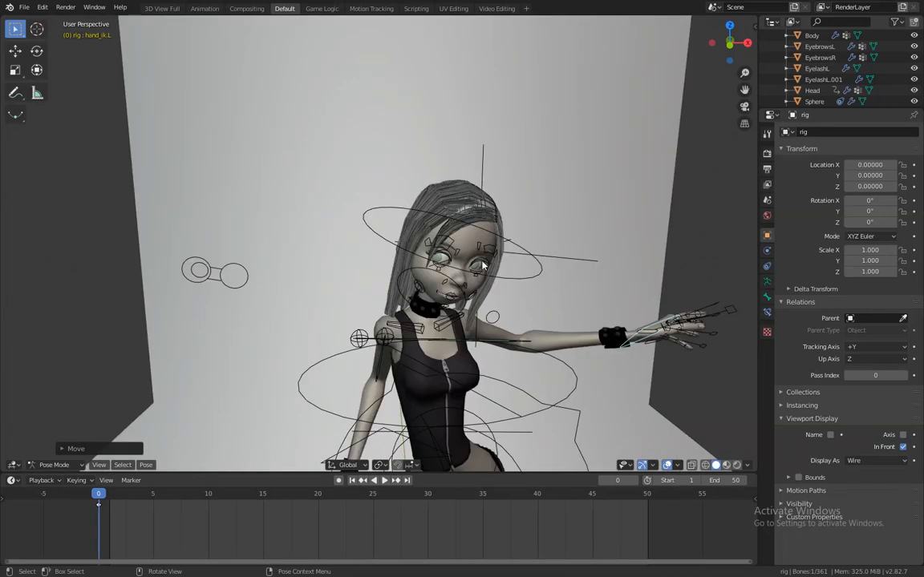
pyautogui.press('r')
pyautogui.press('r')
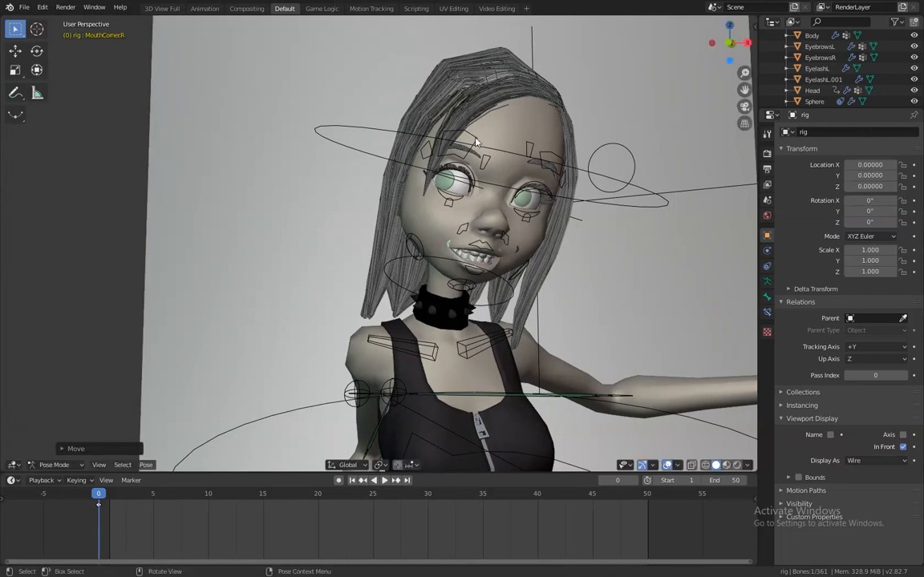
# Move the cartoon girl's inner left eyebrow control, and trackball-rotate the head control to change the head's tilt
pyautogui.click(541, 152)
pyautogui.press('g')
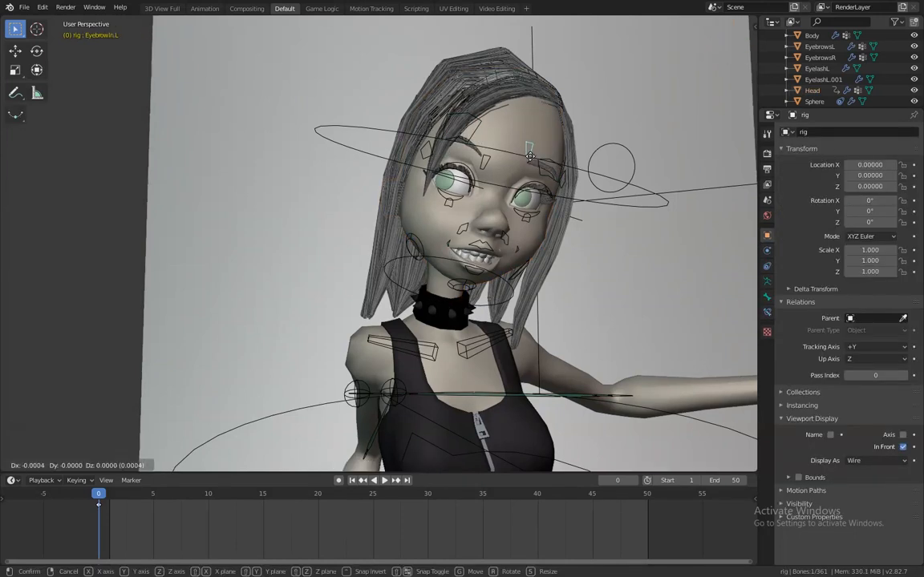
pyautogui.moveTo(528, 169); pyautogui.dragTo(577, 166, button='middle')
pyautogui.click(578, 168)
pyautogui.press('r')
pyautogui.press('r')
pyautogui.click(487, 238)
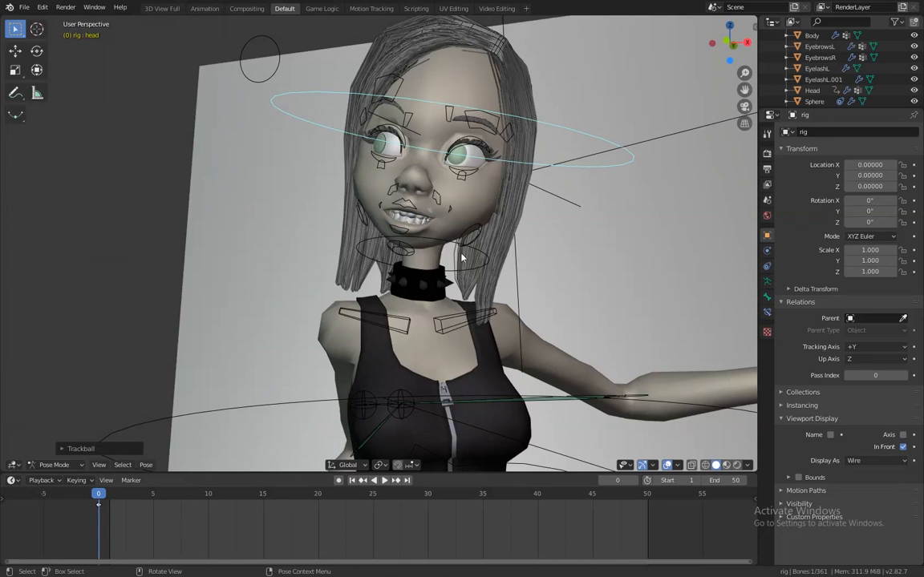
# Scale the cartoon girl's right pinky finger control to curl the finger
pyautogui.moveTo(437, 268); pyautogui.dragTo(481, 280, button='middle')
pyautogui.scroll(-6, 473, 300)
pyautogui.keyDown('shift'); pyautogui.moveTo(471, 345); pyautogui.dragTo(451, 296, button='middle'); pyautogui.keyUp('shift')
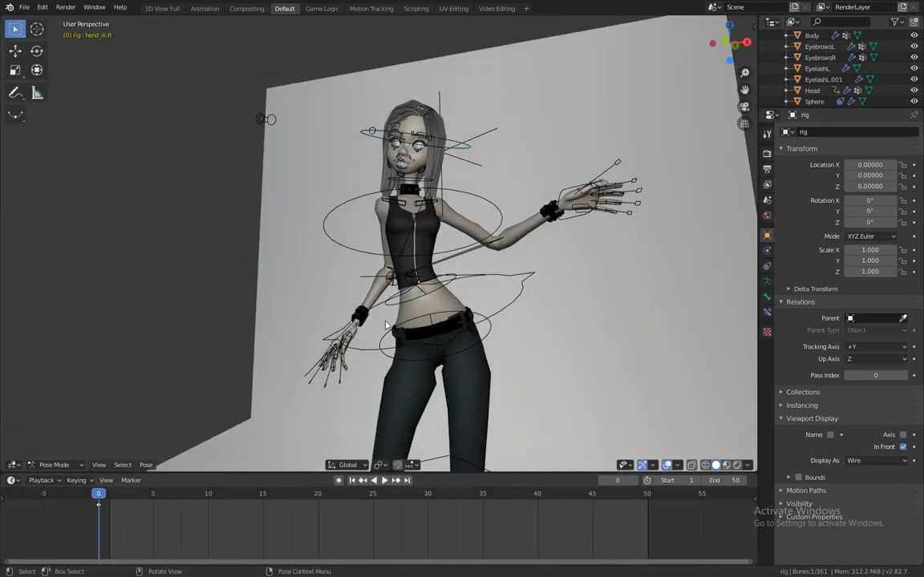
pyautogui.click(377, 282)
pyautogui.keyDown('shift'); pyautogui.moveTo(320, 365); pyautogui.dragTo(383, 302, button='middle'); pyautogui.keyUp('shift')
pyautogui.scroll(3, 384, 303)
pyautogui.click(383, 329)
pyautogui.click(384, 330)
pyautogui.press('s')
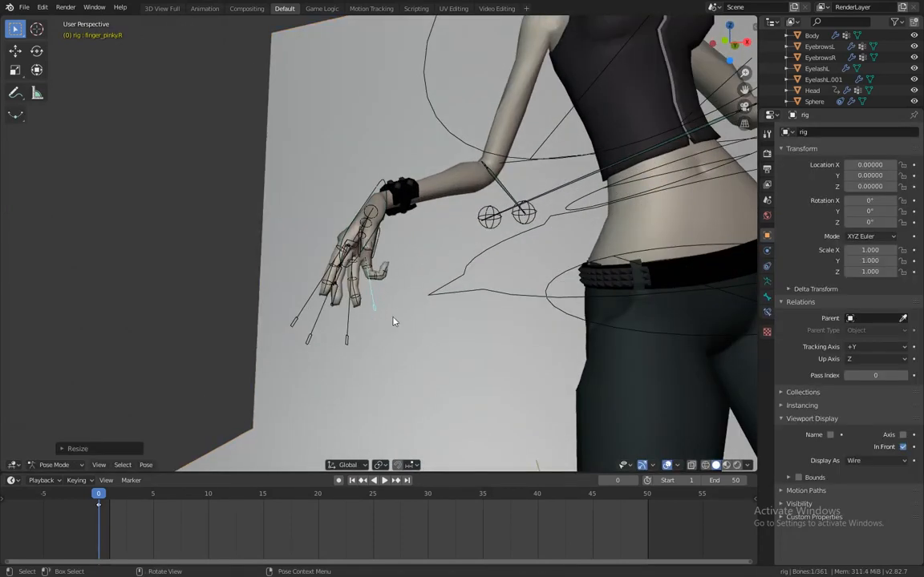
pyautogui.click(428, 353)
# Move the cartoon girl's left foot IK control, and rotate the left foot roll control
pyautogui.scroll(-5, 428, 353)
pyautogui.moveTo(530, 324); pyautogui.dragTo(382, 320, button='middle')
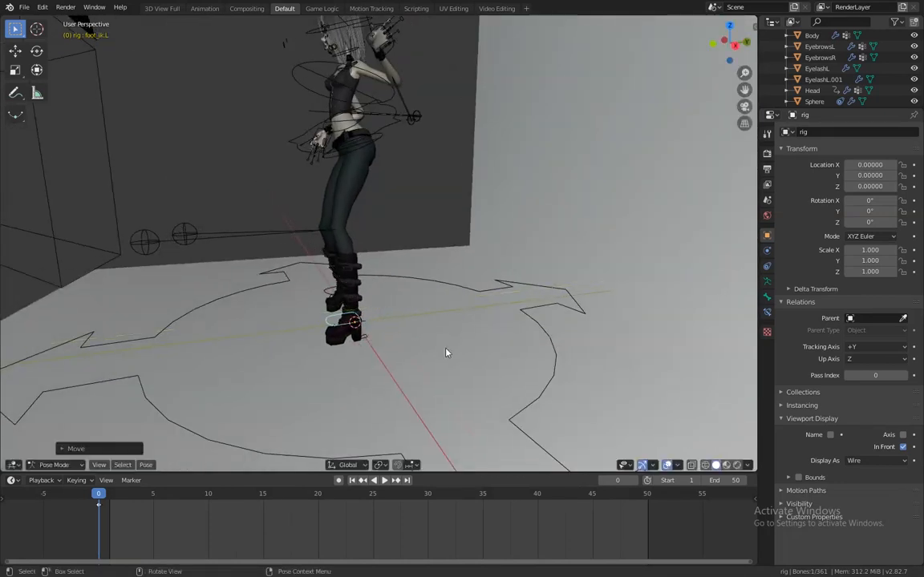
pyautogui.moveTo(447, 353); pyautogui.dragTo(413, 325, button='middle')
pyautogui.scroll(5, 413, 325)
pyautogui.click(309, 351)
pyautogui.press('r')
pyautogui.click(412, 307)
pyautogui.scroll(-7, 401, 307)
pyautogui.moveTo(341, 307); pyautogui.dragTo(447, 300, button='middle')
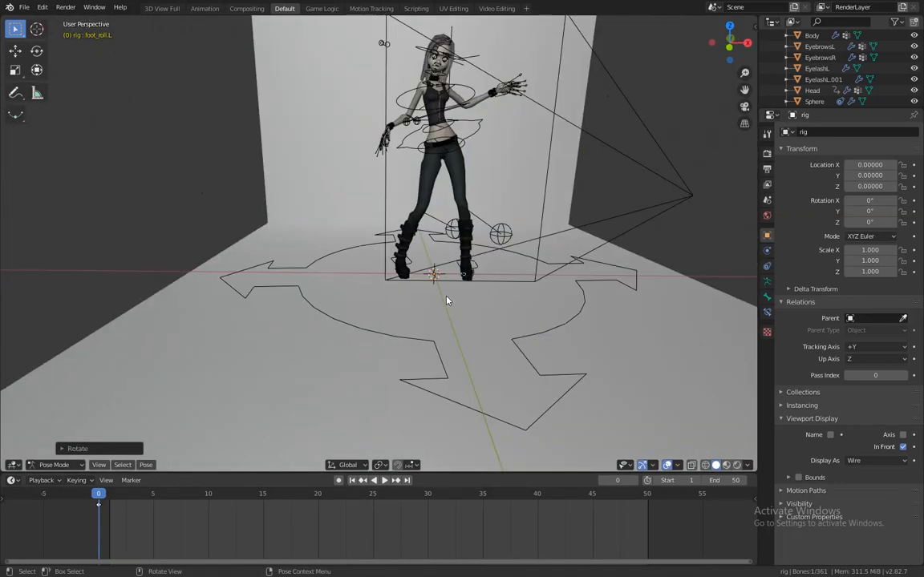
# Look through the scene camera with the viewport overlays hidden to examine the cartoon girl's finished pose
pyautogui.press('KP_0')
pyautogui.scroll(1, 481, 212)
pyautogui.click(665, 466)
pyautogui.keyDown('shift'); pyautogui.moveTo(479, 206); pyautogui.dragTo(503, 266, button='middle'); pyautogui.keyUp('shift')
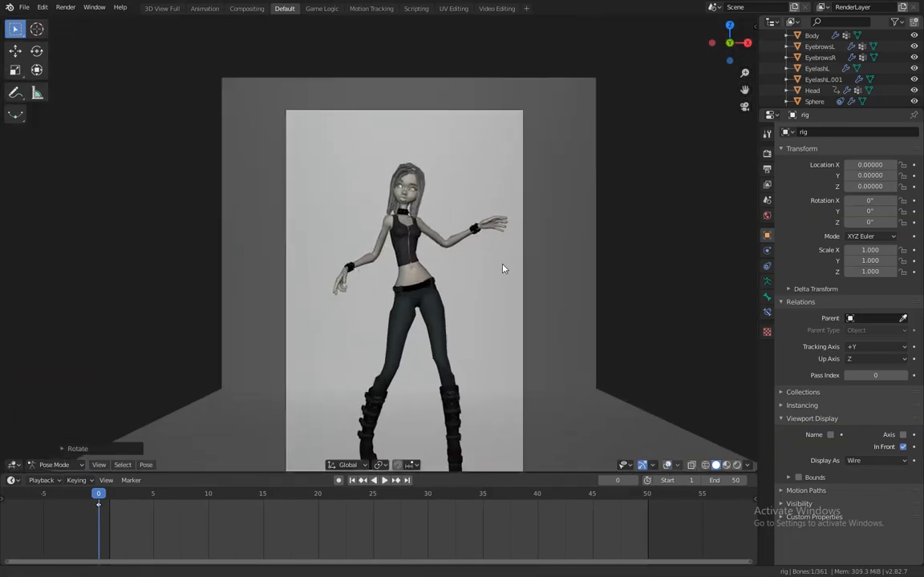
pyautogui.scroll(5, 504, 265)
pyautogui.scroll(-2, 553, 277)
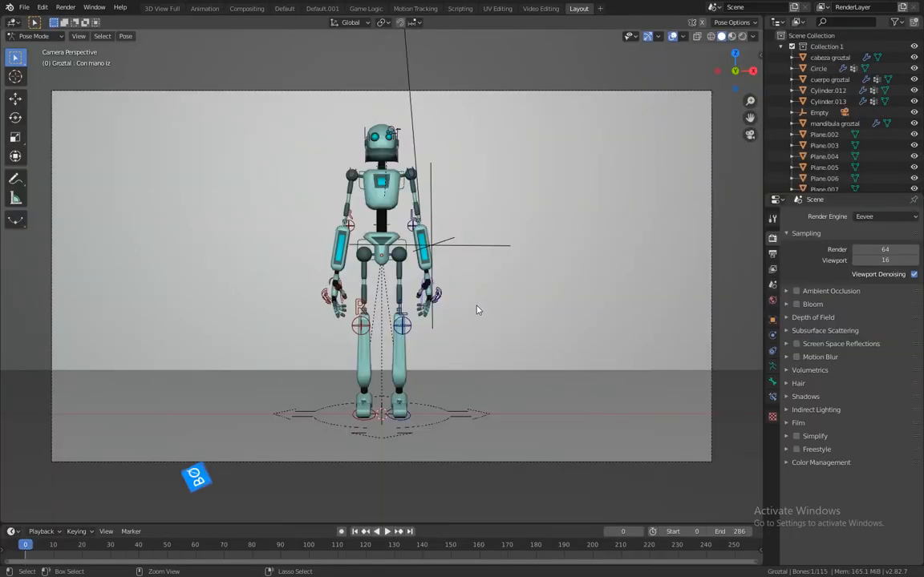
# Move the robot rig's body control near the hips to shift its posture
pyautogui.moveTo(478, 309); pyautogui.dragTo(551, 327, button='middle')
pyautogui.scroll(3, 514, 305)
pyautogui.keyDown('shift'); pyautogui.moveTo(413, 238); pyautogui.dragTo(484, 308, button='middle'); pyautogui.keyUp('shift')
pyautogui.click(417, 260)
pyautogui.press('g')
pyautogui.click(433, 269)
# Rotate the robot's right shoulder control, including a free trackball rotation
pyautogui.scroll(3, 441, 280)
pyautogui.click(386, 273)
pyautogui.press('r')
pyautogui.click(457, 274)
pyautogui.press('r')
pyautogui.press('r')
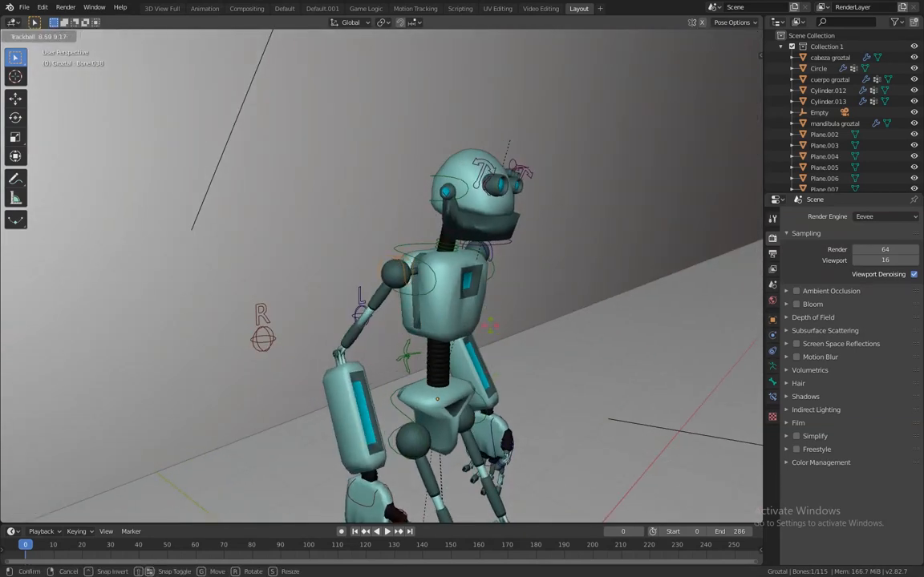
pyautogui.click(495, 348)
# Move the robot's right hand control outward and trackball-rotate it to reposition the arm
pyautogui.keyDown('shift'); pyautogui.moveTo(481, 353); pyautogui.dragTo(477, 264, button='middle'); pyautogui.keyUp('shift')
pyautogui.click(378, 394)
pyautogui.moveTo(494, 321); pyautogui.dragTo(442, 317, button='middle')
pyautogui.press('g')
pyautogui.click(397, 314)
pyautogui.press('r')
pyautogui.press('r')
pyautogui.click(391, 380)
# Trackball-rotate the robot's head control to tilt the head
pyautogui.moveTo(391, 380); pyautogui.dragTo(546, 256, button='middle')
pyautogui.hotkey('ctrl', 'Tab')
pyautogui.click(441, 233)
pyautogui.press('r')
pyautogui.press('r')
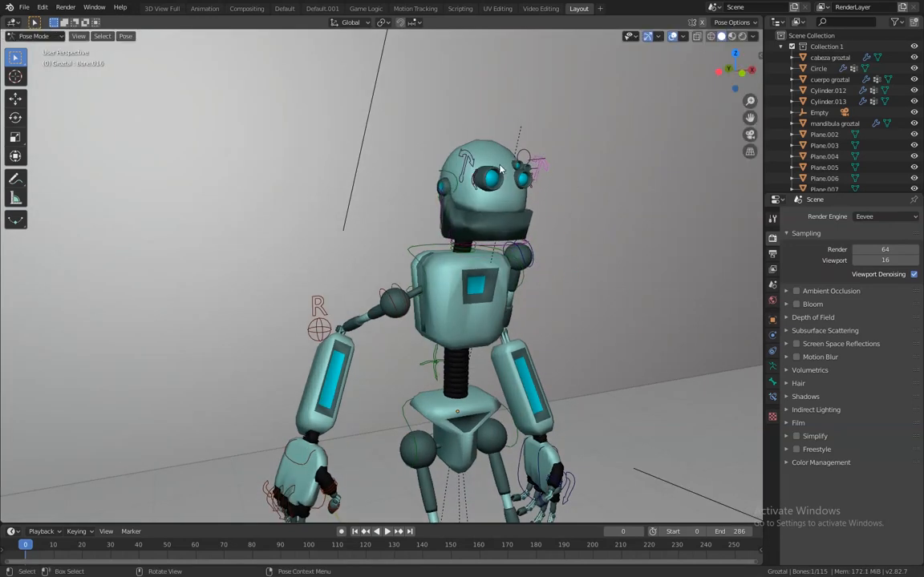
pyautogui.moveTo(553, 194); pyautogui.dragTo(406, 207, button='middle')
pyautogui.click(436, 215)
pyautogui.click(404, 204)
# Move the robot's left foot control forward into a walking stance
pyautogui.moveTo(566, 335); pyautogui.dragTo(494, 374, button='middle')
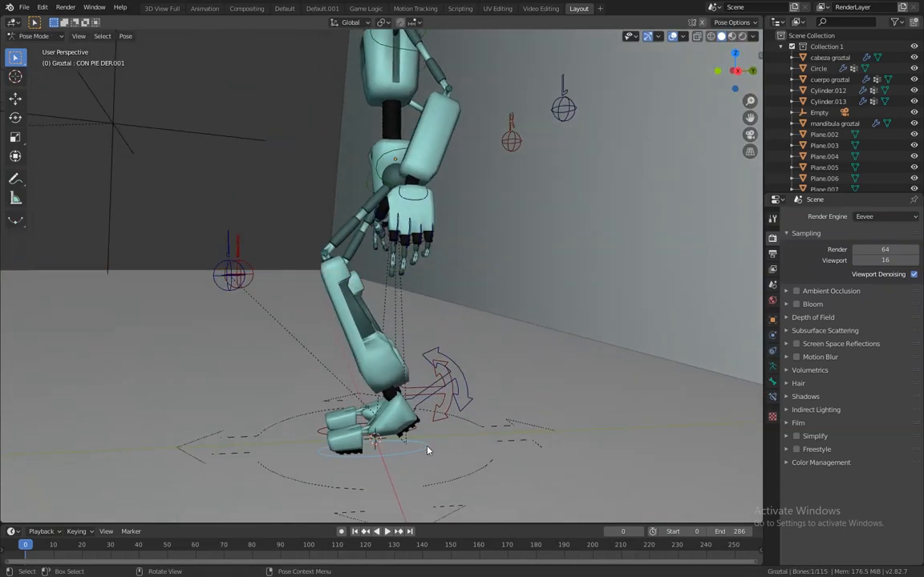
pyautogui.press('g')
pyautogui.click(330, 388)
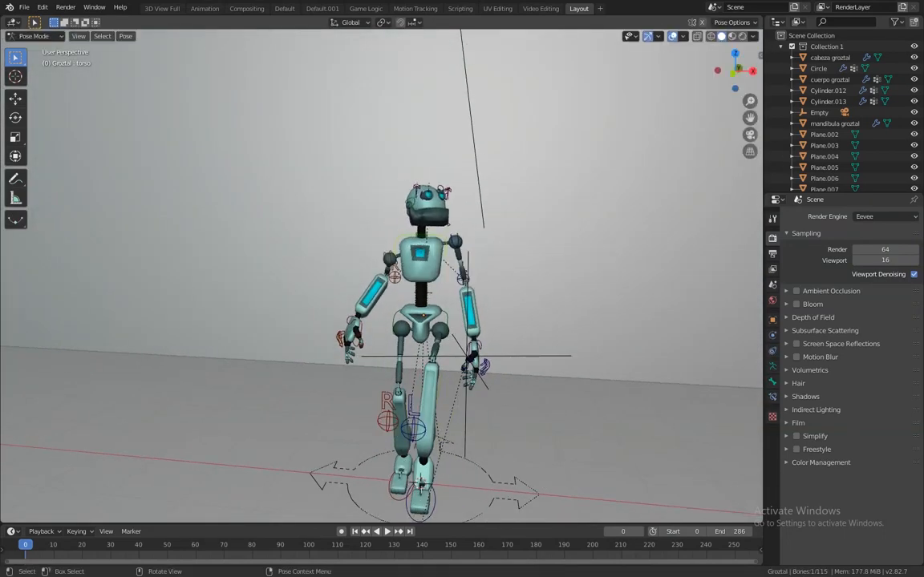
# Move the robot's hip control (cadera) to shift the pelvis over the legs
pyautogui.click(521, 318)
pyautogui.moveTo(517, 318); pyautogui.dragTo(411, 339, button='middle')
pyautogui.click(420, 250)
pyautogui.press('g')
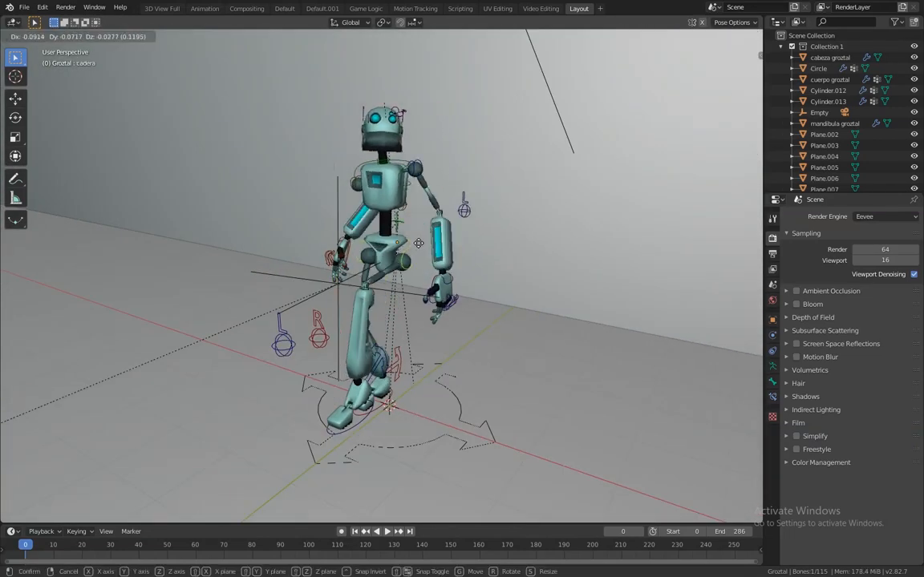
pyautogui.click(412, 267)
# Move the robot's right hand control and rotate it to adjust the hand's pose
pyautogui.moveTo(411, 267); pyautogui.dragTo(470, 257, button='middle')
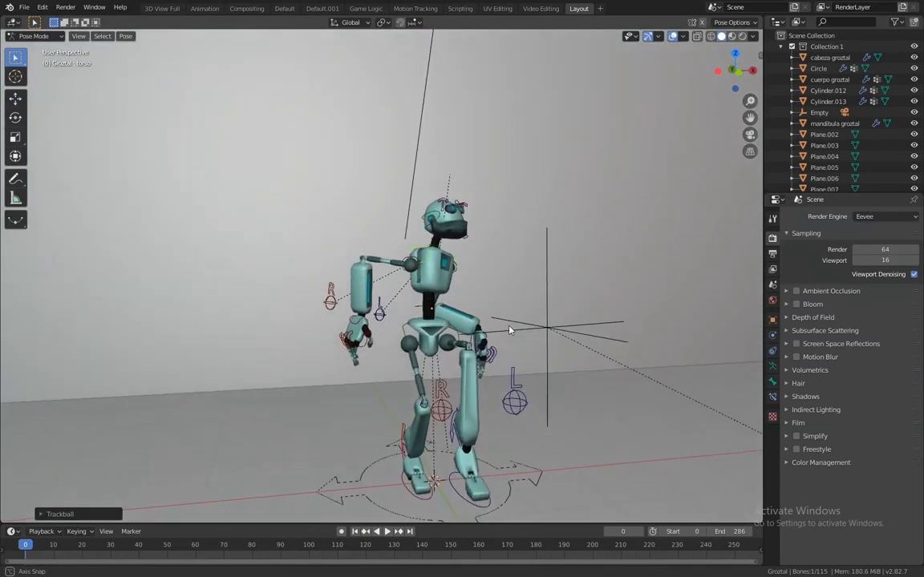
pyautogui.moveTo(458, 292); pyautogui.dragTo(396, 321, button='middle')
pyautogui.click(366, 327)
pyautogui.press('g')
pyautogui.click(368, 346)
pyautogui.scroll(3, 368, 347)
pyautogui.press('r')
pyautogui.click(409, 352)
pyautogui.scroll(2, 410, 353)
pyautogui.click(315, 322)
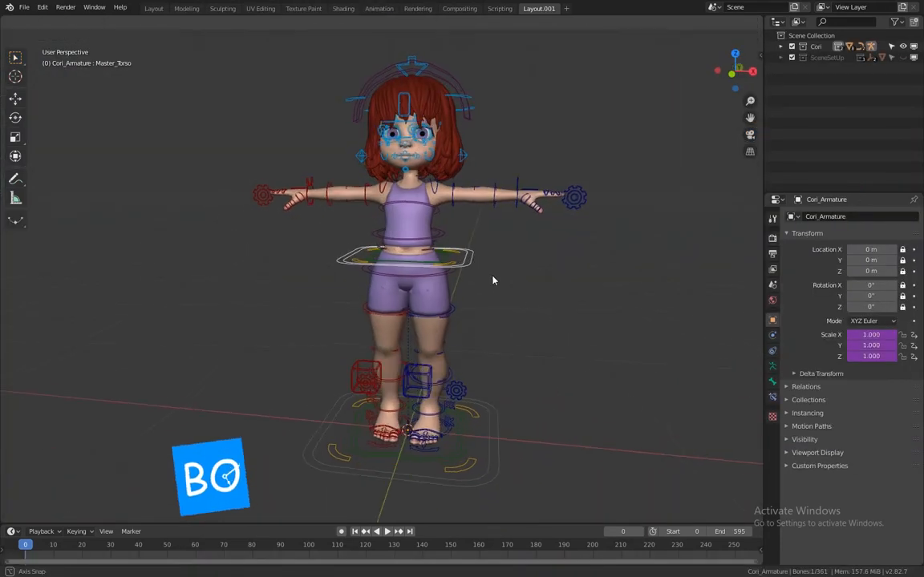
pyautogui.click(633, 493)
pyautogui.moveTo(493, 279); pyautogui.dragTo(449, 264, button='middle')
pyautogui.click(458, 264)
pyautogui.press('g')
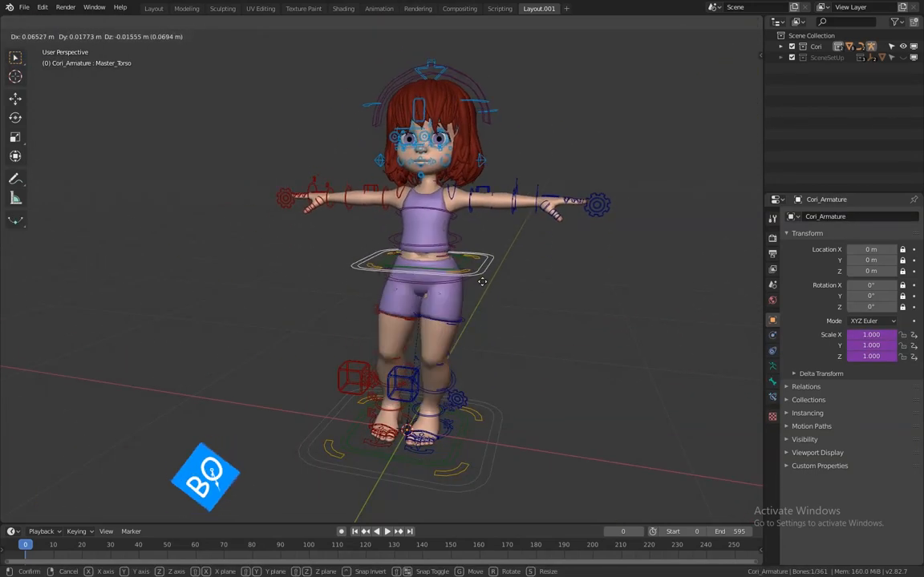
pyautogui.rightClick(439, 279)
# Move the Cori rig's jaw IK control downward to open the mouth wide
pyautogui.moveTo(437, 278); pyautogui.dragTo(473, 273, button='middle')
pyautogui.scroll(4, 469, 240)
pyautogui.keyDown('shift'); pyautogui.moveTo(460, 214); pyautogui.dragTo(427, 281, button='middle'); pyautogui.keyUp('shift')
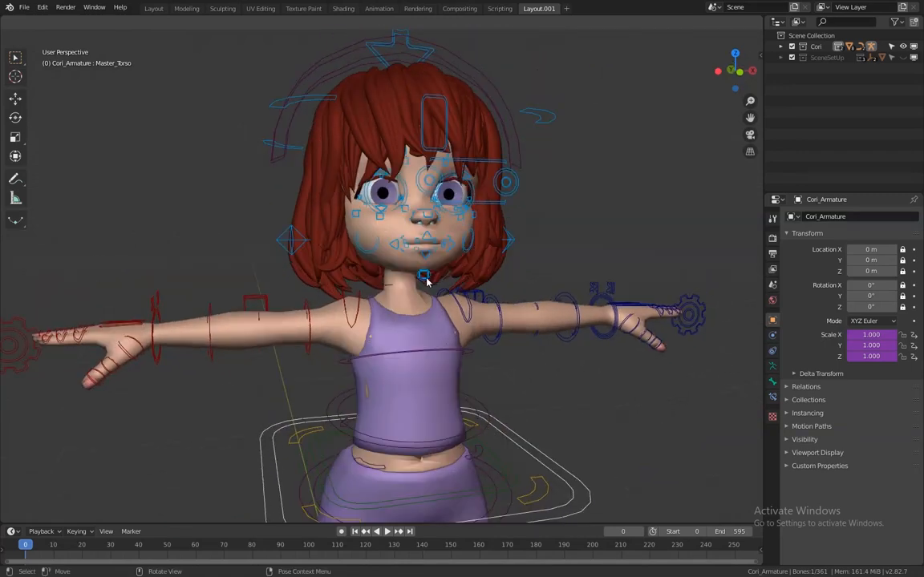
pyautogui.click(425, 278)
pyautogui.scroll(3, 425, 277)
pyautogui.press('g')
pyautogui.click(487, 410)
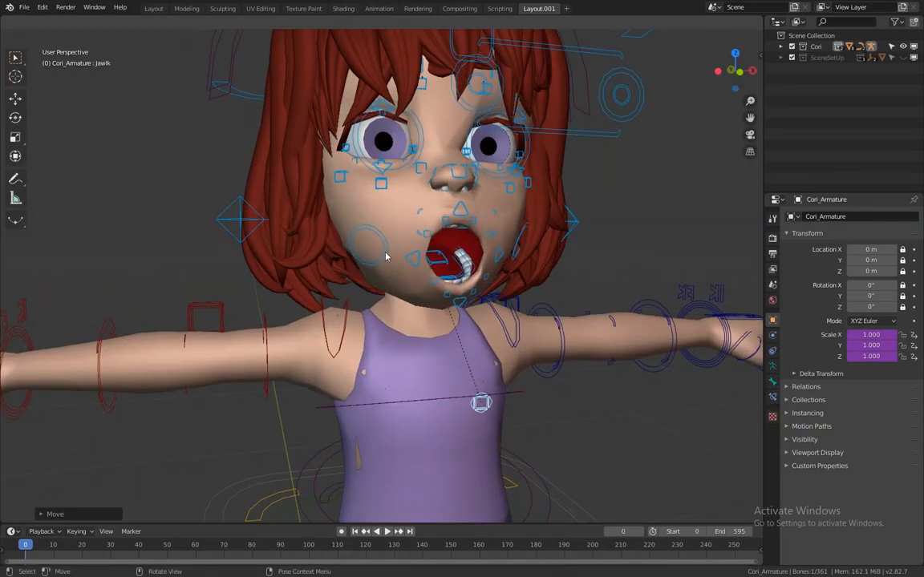
# Rotate Cori's lower teeth control, and reshape the open mouth with the upper lip and right mouth corner controls
pyautogui.click(433, 256)
pyautogui.scroll(3, 437, 269)
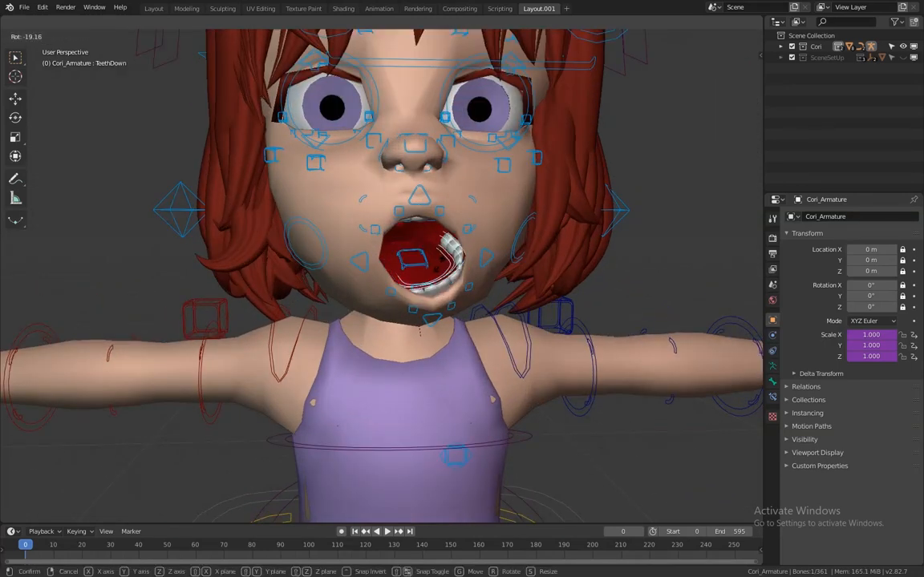
pyautogui.moveTo(429, 211); pyautogui.dragTo(426, 206)
pyautogui.moveTo(356, 259); pyautogui.dragTo(349, 255)
pyautogui.moveTo(354, 259); pyautogui.dragTo(339, 249)
pyautogui.moveTo(443, 219); pyautogui.dragTo(549, 231, button='middle')
pyautogui.click(359, 122)
# Move Cori's master eye control upward to redirect the gaze of both eyes
pyautogui.scroll(-3, 502, 258)
pyautogui.click(501, 258)
pyautogui.press('g')
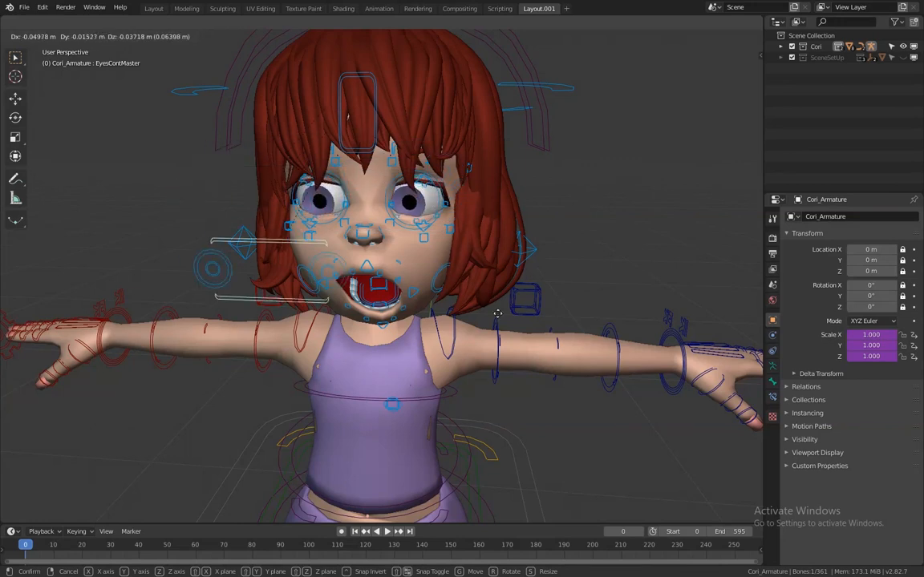
pyautogui.click(552, 117)
# Move Cori's short hair control in front of the fringe
pyautogui.click(374, 136)
pyautogui.press('g')
pyautogui.click(398, 145)
# Rotate Cori's left hand base control, and rotate the left upper arm control to lower the arm
pyautogui.scroll(-4, 449, 209)
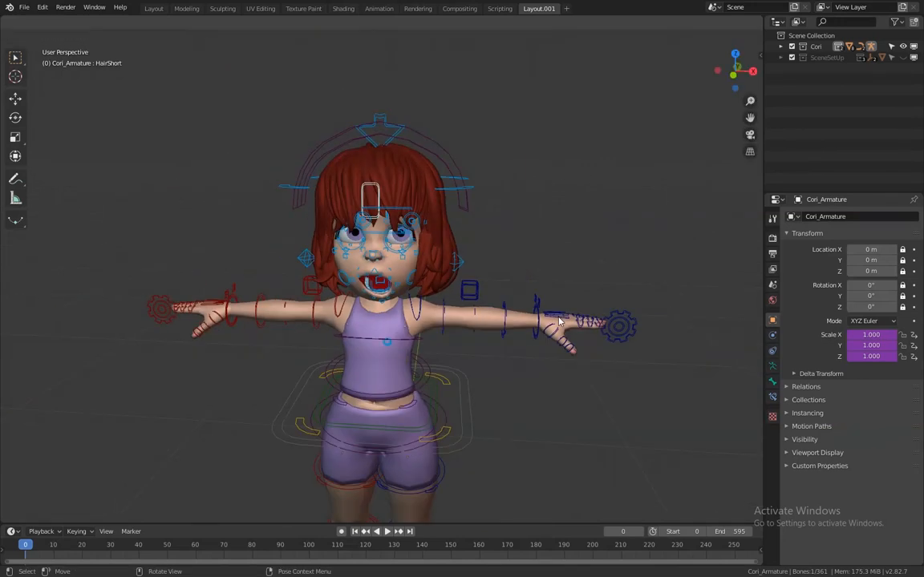
pyautogui.moveTo(553, 325); pyautogui.dragTo(548, 311, button='middle')
pyautogui.click(539, 308)
pyautogui.press('r')
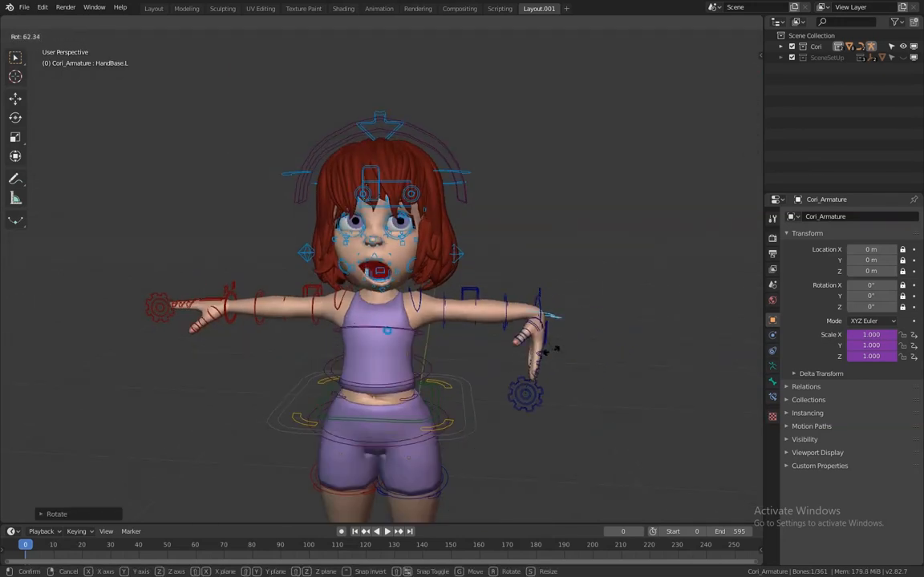
pyautogui.click(445, 325)
pyautogui.press('r')
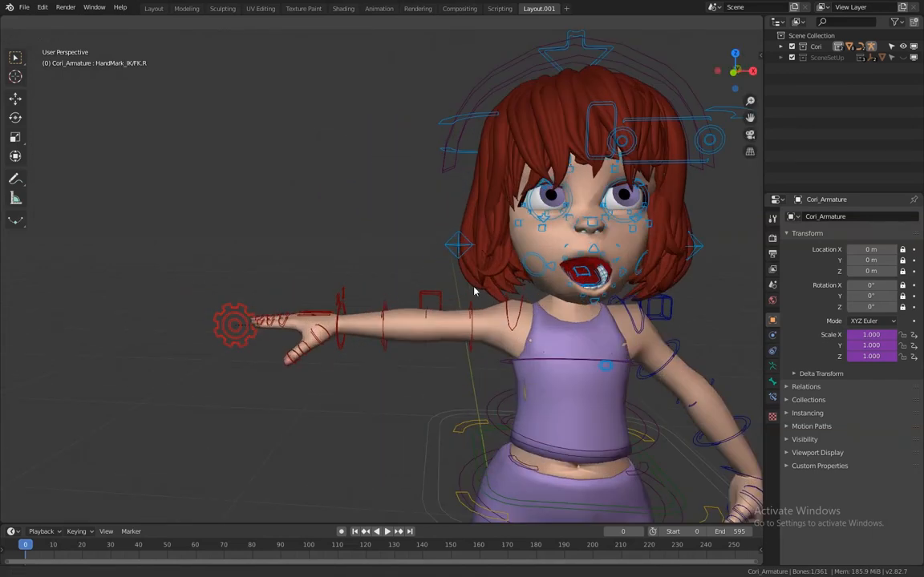
# Look over the Transform and Cori Visual Options sections in the rig's sidebar
pyautogui.press('n')
pyautogui.scroll(-3, 377, 281)
pyautogui.click(670, 50)
pyautogui.click(672, 76)
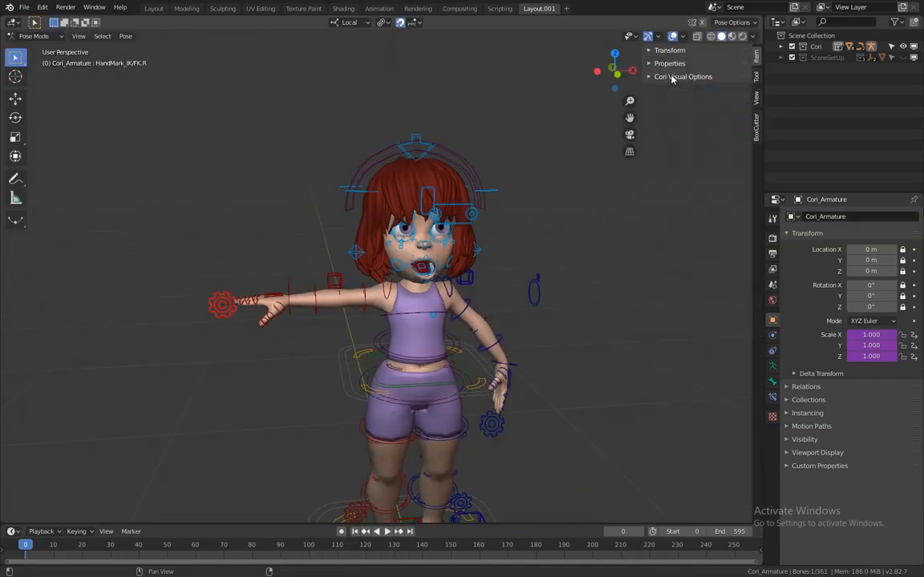
# Move Cori's right hand IK control down beside the body, and trackball-rotate the control at the waist
pyautogui.click(290, 317)
pyautogui.press('g')
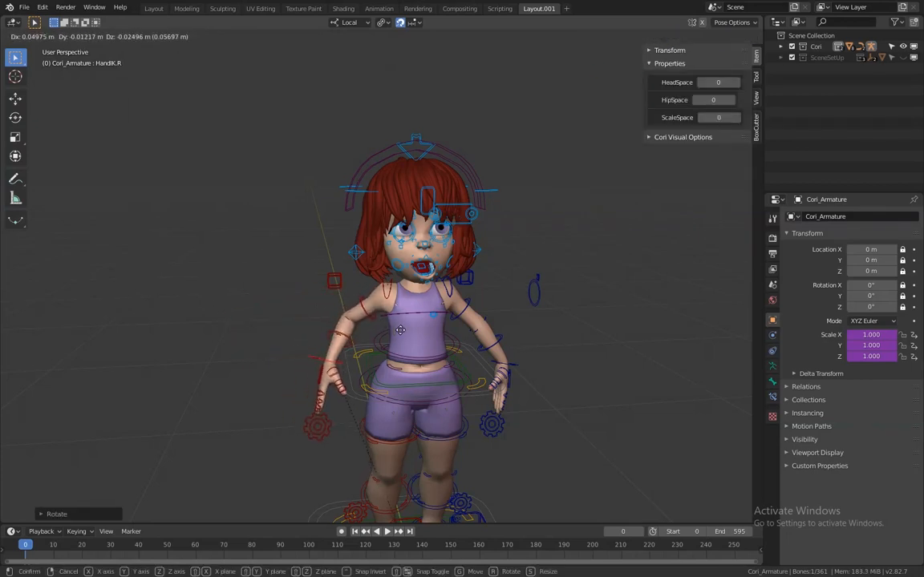
pyautogui.click(400, 331)
pyautogui.click(425, 358)
pyautogui.press('r')
pyautogui.press('r')
pyautogui.click(458, 371)
# Rotate Cori's left ankle roll control to roll the left foot
pyautogui.moveTo(458, 371); pyautogui.dragTo(353, 377, button='middle')
pyautogui.keyDown('shift'); pyautogui.moveTo(401, 497); pyautogui.dragTo(389, 377, button='middle'); pyautogui.keyUp('shift')
pyautogui.click(398, 421)
pyautogui.moveTo(408, 421); pyautogui.dragTo(440, 367, button='middle')
pyautogui.press('r')
pyautogui.click(429, 357)
pyautogui.scroll(3, 417, 369)
pyautogui.press('r')
pyautogui.click(417, 373)
pyautogui.press('r')
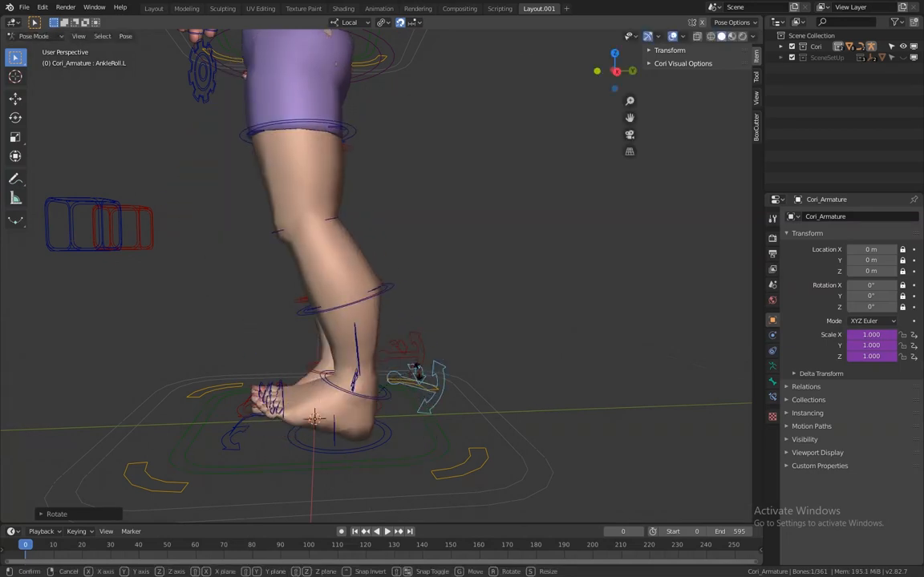
pyautogui.click(402, 350)
# Move Cori's left foot control forward and up to bend the knee and lift the leg
pyautogui.click(389, 437)
pyautogui.scroll(-3, 390, 417)
pyautogui.press('g')
pyautogui.click(279, 353)
# Trackball-rotate Cori's hip control to tilt the pelvis
pyautogui.scroll(-4, 321, 373)
pyautogui.moveTo(365, 381); pyautogui.dragTo(298, 473, button='middle')
pyautogui.scroll(2, 321, 401)
pyautogui.click(344, 335)
pyautogui.click(349, 338)
pyautogui.moveTo(381, 348); pyautogui.dragTo(341, 354, button='middle')
pyautogui.press('r')
pyautogui.press('r')
pyautogui.click(407, 359)
# Move Cori's middle upper lip control slightly upward to raise the upper lip
pyautogui.moveTo(409, 359); pyautogui.dragTo(398, 365, button='middle')
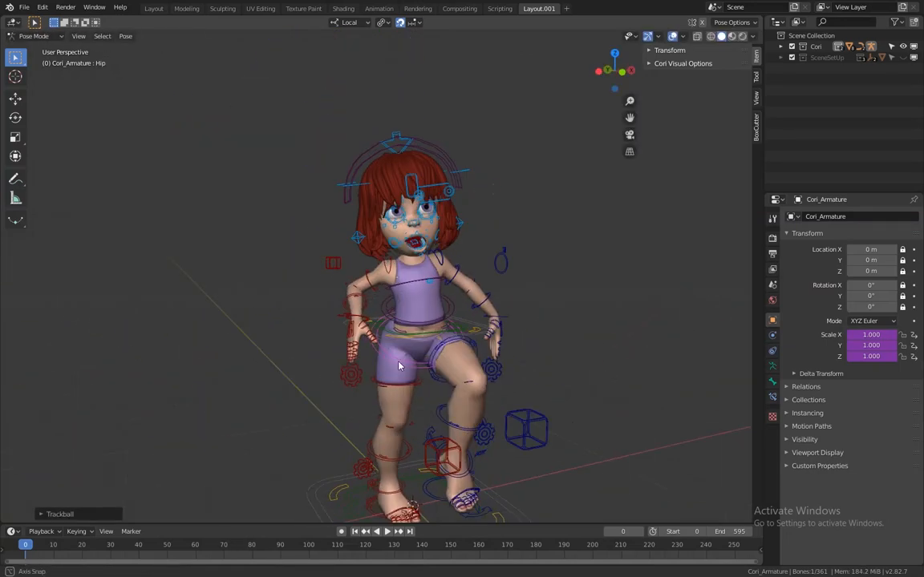
pyautogui.scroll(5, 399, 366)
pyautogui.click(434, 286)
pyautogui.press('g')
pyautogui.scroll(3, 373, 329)
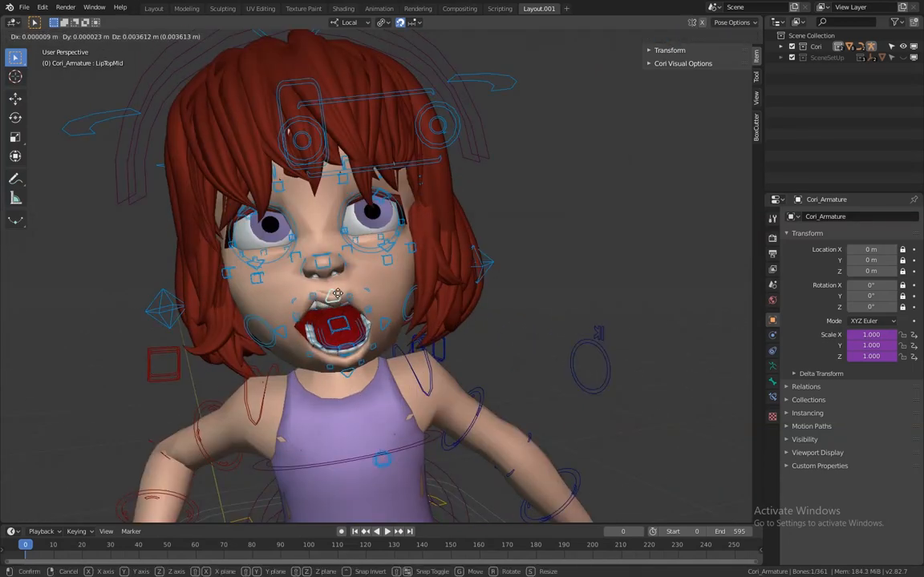
pyautogui.scroll(-5, 433, 308)
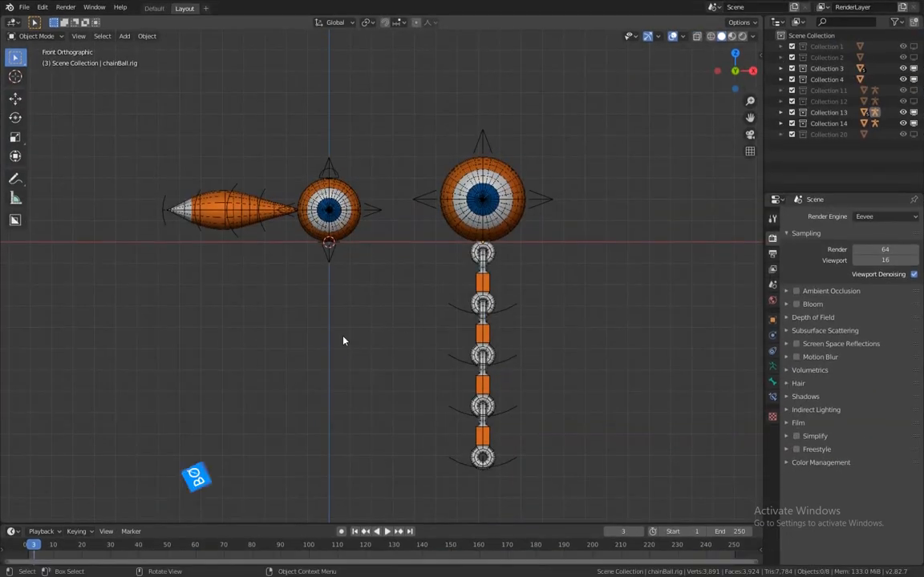
# Put the tail ball rig into Pose Mode and try moving one of its controls along the Z axis
pyautogui.click(376, 224)
pyautogui.hotkey('ctrl', 'Tab')
pyautogui.keyDown('shift'); pyautogui.moveTo(375, 253); pyautogui.dragTo(420, 333, button='middle'); pyautogui.keyUp('shift')
pyautogui.scroll(1, 433, 322)
pyautogui.scroll(-1, 437, 321)
pyautogui.press('g')
pyautogui.press('z')
pyautogui.rightClick(413, 271)
# Try stretching the tail ball upward with its squash control
pyautogui.click(388, 274)
pyautogui.scroll(3, 391, 274)
pyautogui.press('g')
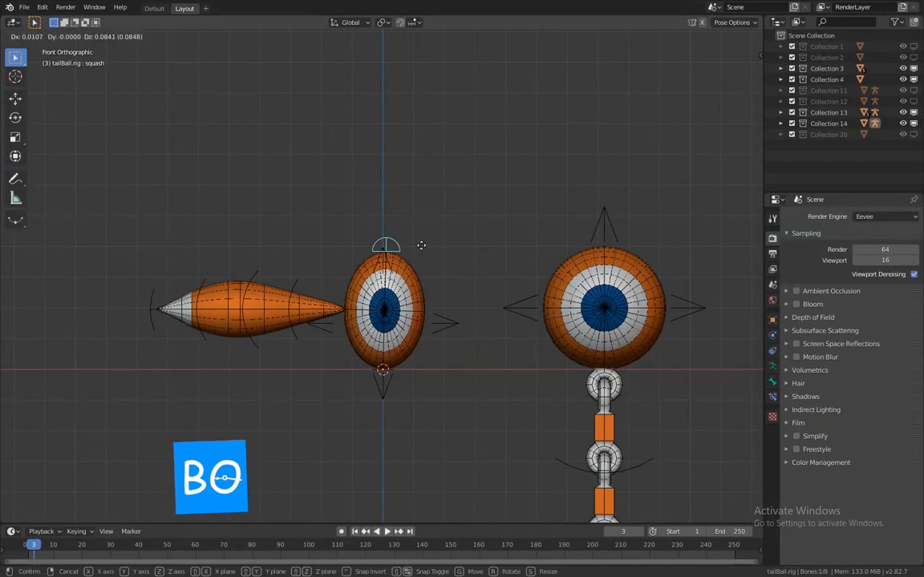
pyautogui.rightClick(403, 239)
# Rotate the tail ball's tail controls one after another to raise the tail and curl it upward
pyautogui.click(297, 298)
pyautogui.press('r')
pyautogui.rightClick(326, 316)
pyautogui.click(326, 319)
pyautogui.press('r')
pyautogui.rightClick(290, 309)
pyautogui.click(288, 308)
pyautogui.press('r')
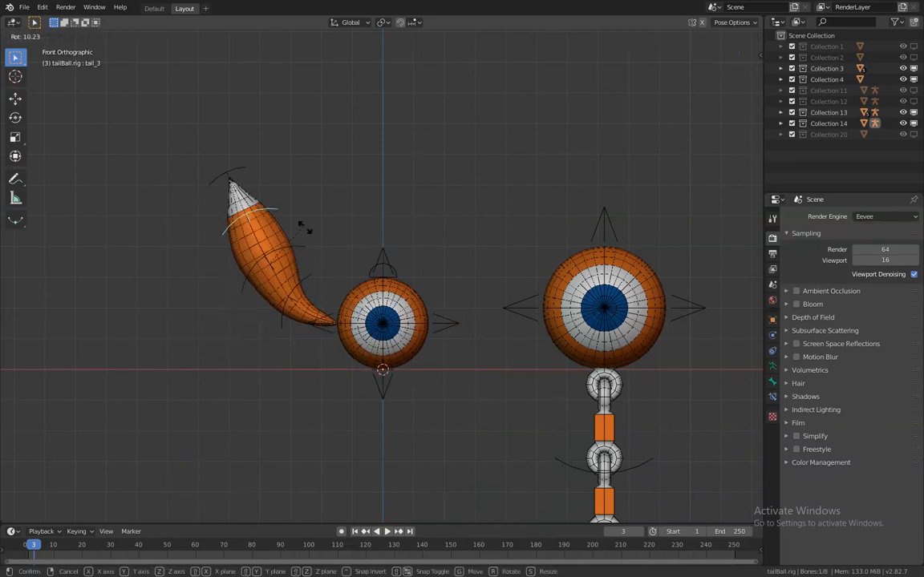
# Try leaning the tail ball sideways and stretching it with the squash control in front and angled views
pyautogui.click(383, 263)
pyautogui.press('g')
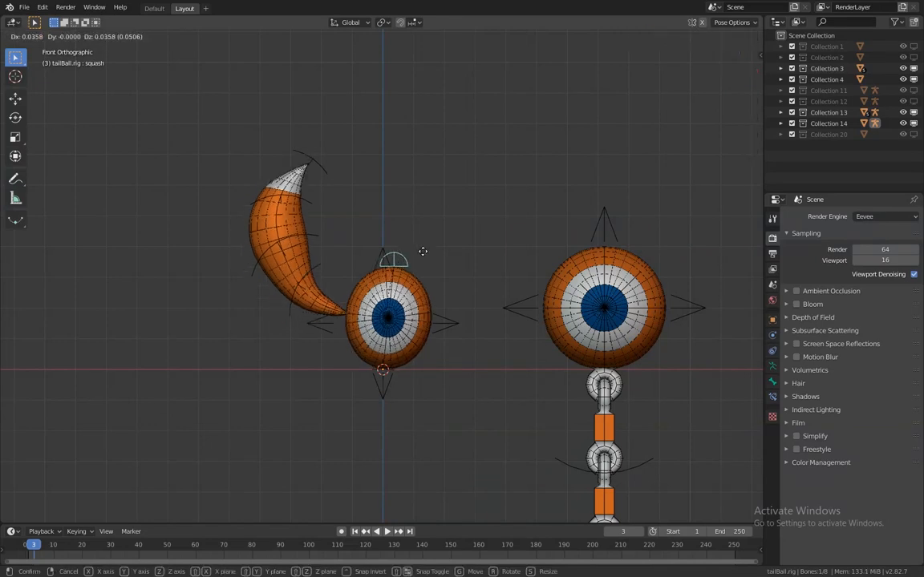
pyautogui.rightClick(453, 273)
pyautogui.moveTo(462, 282); pyautogui.dragTo(425, 307, button='middle')
pyautogui.press('g')
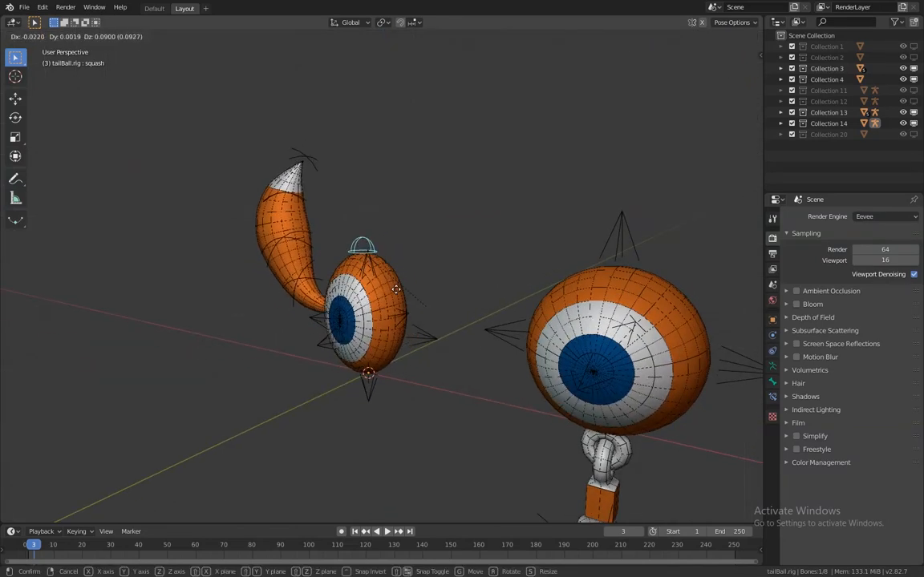
pyautogui.rightClick(446, 294)
# Return to the front view and switch from the tail ball rig to the chain ball rig in Pose Mode
pyautogui.scroll(-4, 446, 294)
pyautogui.press('KP_1')
pyautogui.keyDown('shift'); pyautogui.moveTo(520, 343); pyautogui.dragTo(478, 290, button='middle'); pyautogui.keyUp('shift')
pyautogui.scroll(1, 480, 292)
pyautogui.hotkey('ctrl', 'Tab')
pyautogui.click(488, 322)
pyautogui.hotkey('ctrl', 'Tab')
# Test moving the chain ball's body controls and rotate its link controls to curl the chain up toward the tail ball
pyautogui.click(494, 237)
pyautogui.press('g')
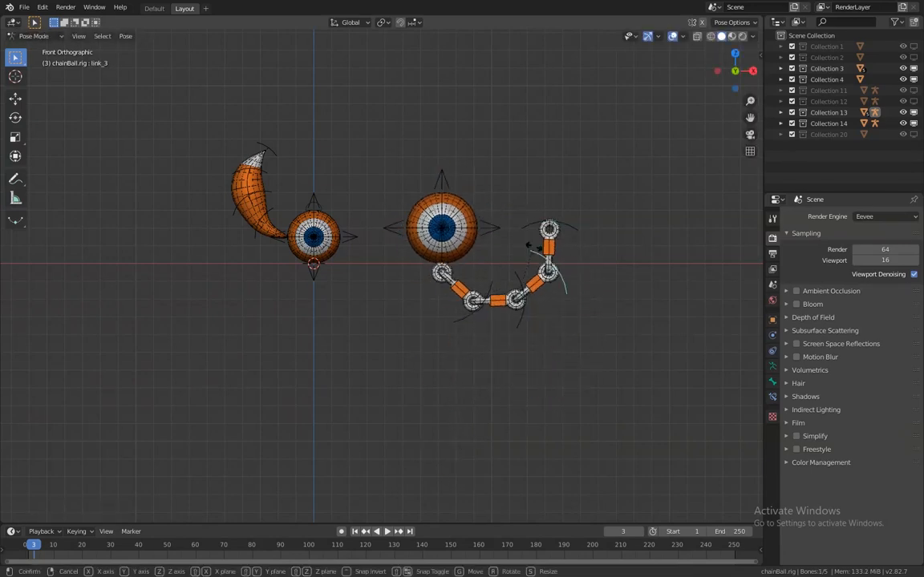
pyautogui.click(487, 234)
pyautogui.press('g')
pyautogui.rightClick(491, 222)
pyautogui.click(491, 287)
pyautogui.press('r')
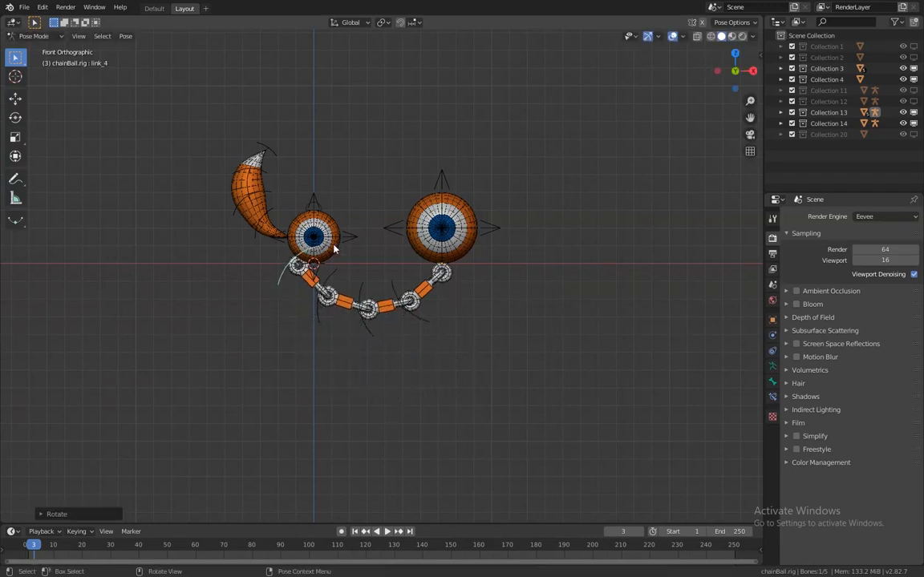
pyautogui.rightClick(332, 195)
# Rotate the chain ball's first link control to swing the whole chain in an angled view
pyautogui.scroll(-3, 442, 213)
pyautogui.scroll(4, 431, 255)
pyautogui.moveTo(433, 253); pyautogui.dragTo(466, 235, button='middle')
pyautogui.scroll(-4, 464, 236)
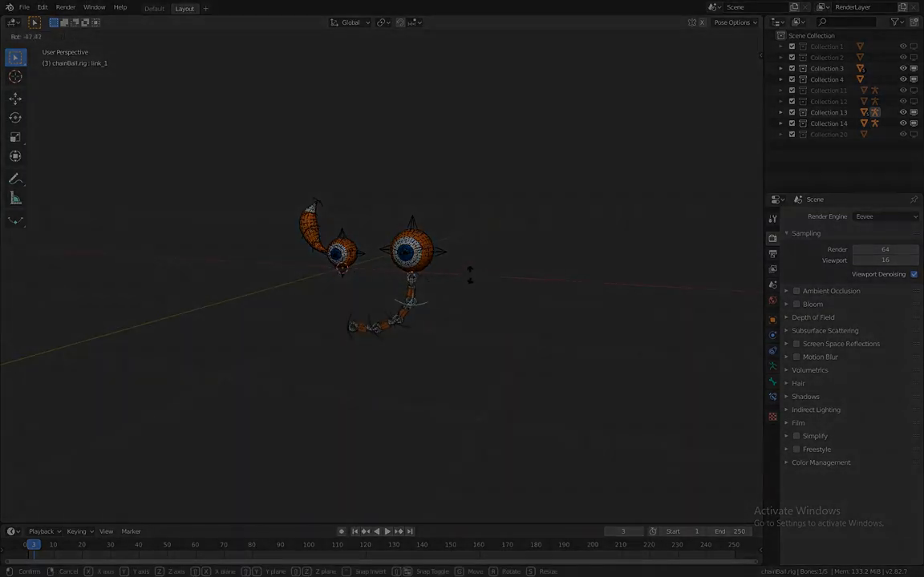